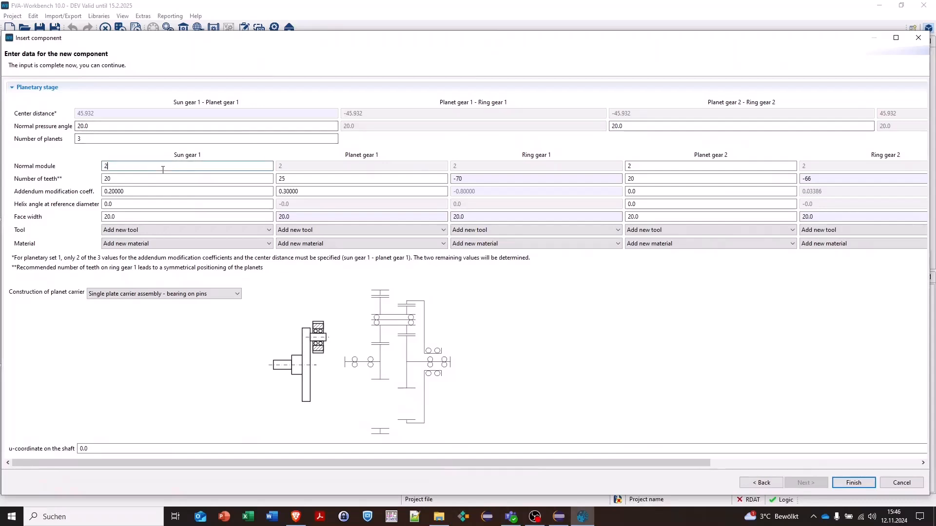
Set the normal module to 1.6 for sun gear 1 and 1.4 for planet gear 2
type("1.")
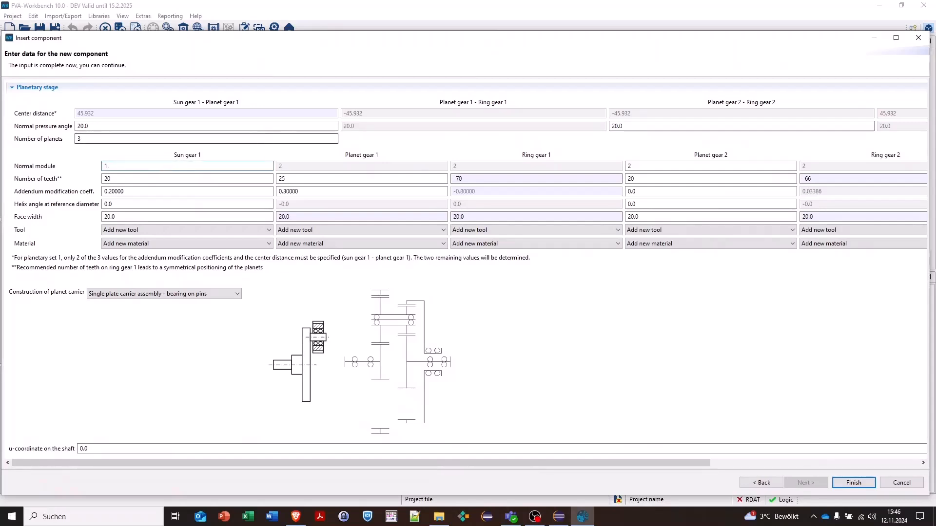
type("6")
key("Tab")
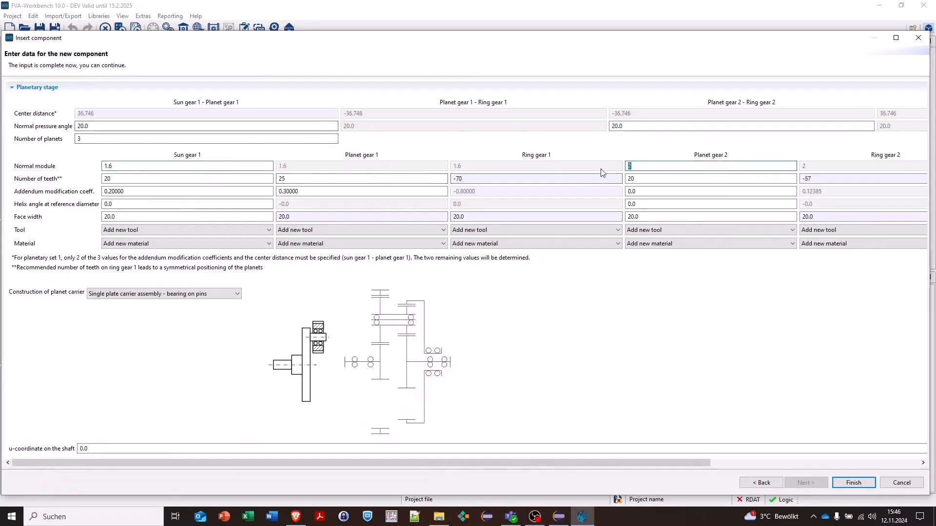
type("1.4")
key("Tab")
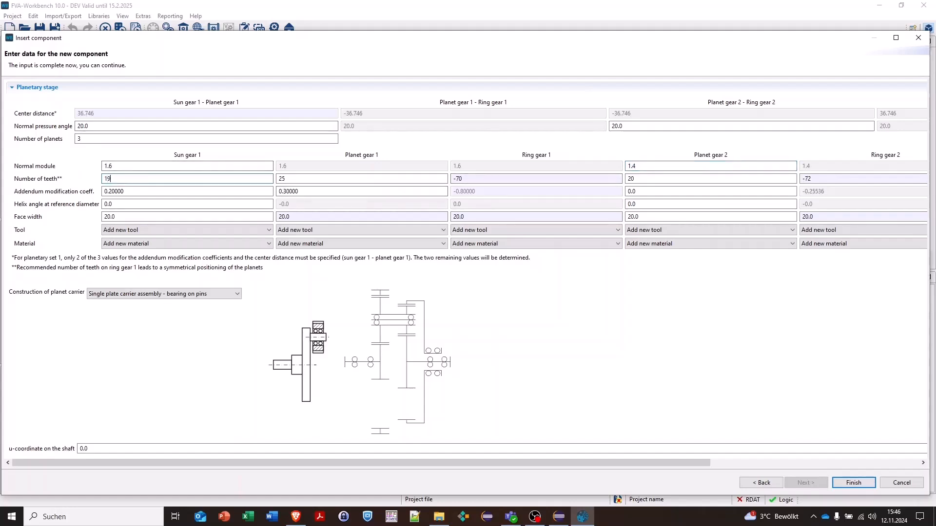
Set the number of teeth to 19 for sun gear 1, 48 for planet gear 1 and 24 for planet gear 2
type("19")
key("Tab")
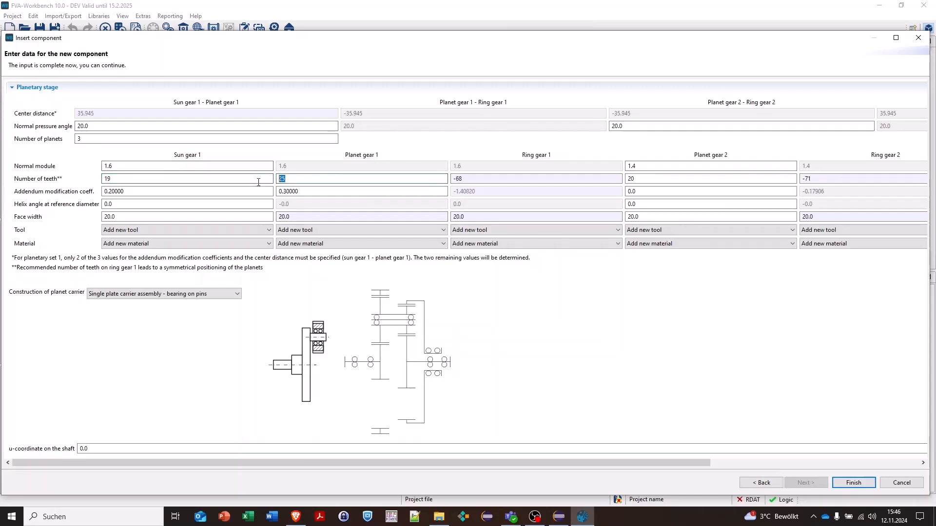
type("48")
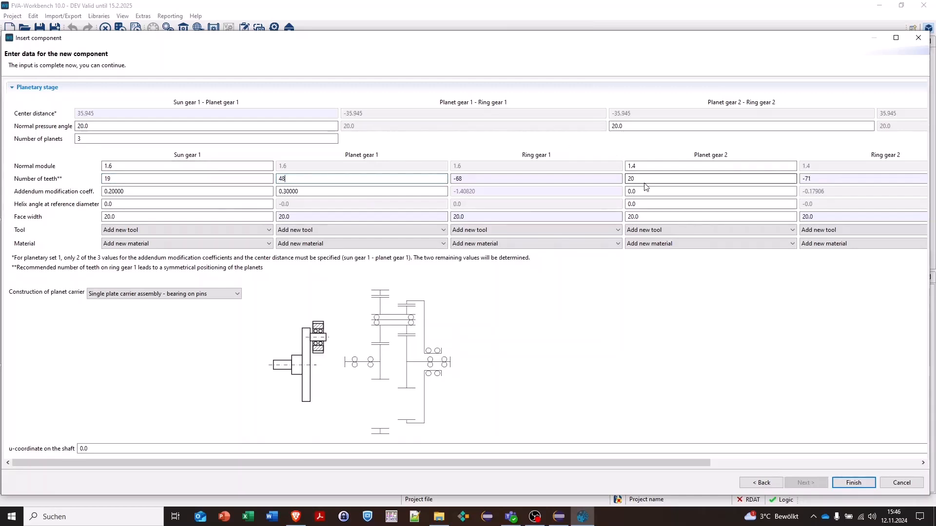
left_click_drag(648, 179, 596, 192)
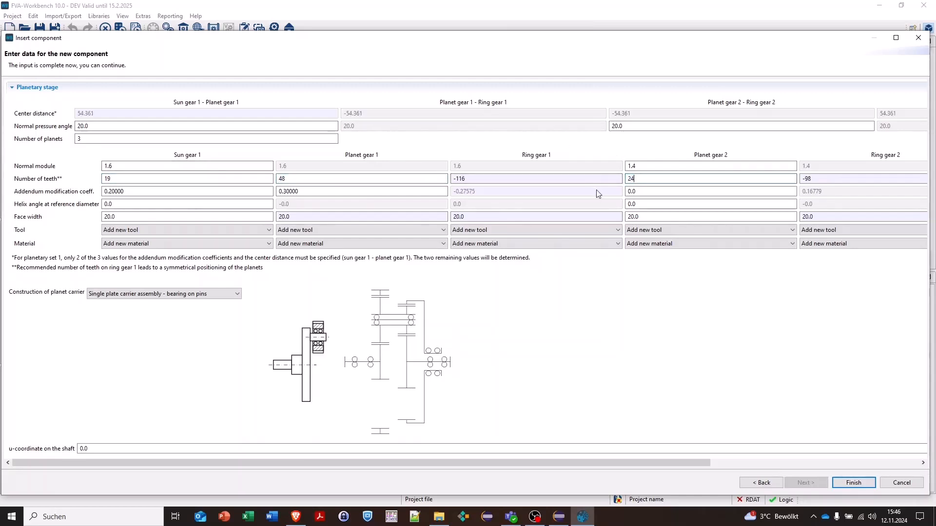
type("24")
Assign the material 18CrNiMo7-6 to sun gear 1, both planet gears and both ring gears
left_click(244, 244)
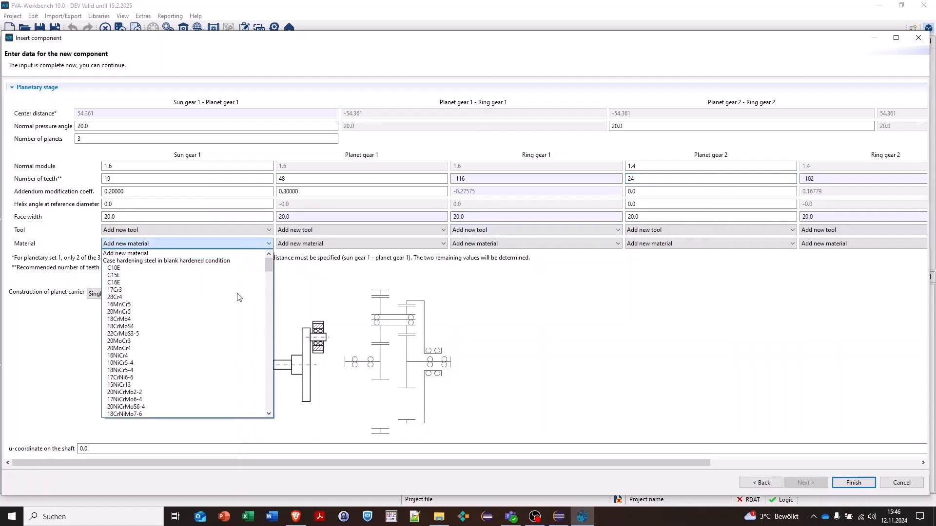
left_click(186, 414)
left_click(326, 243)
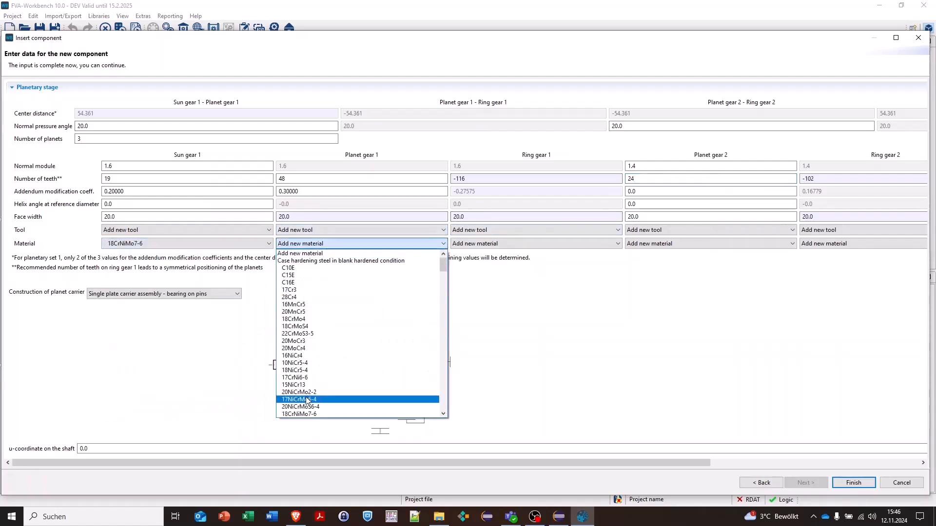
left_click(300, 414)
left_click(492, 243)
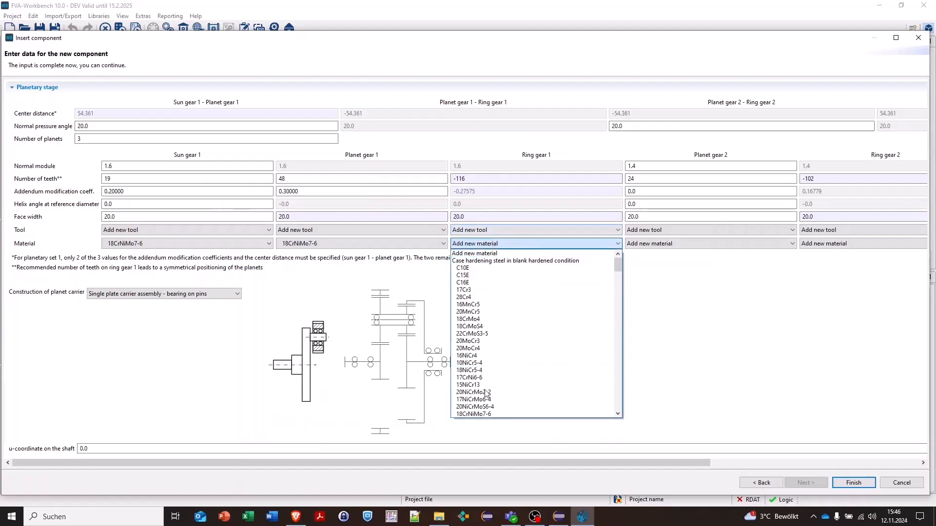
left_click(488, 414)
left_click(642, 243)
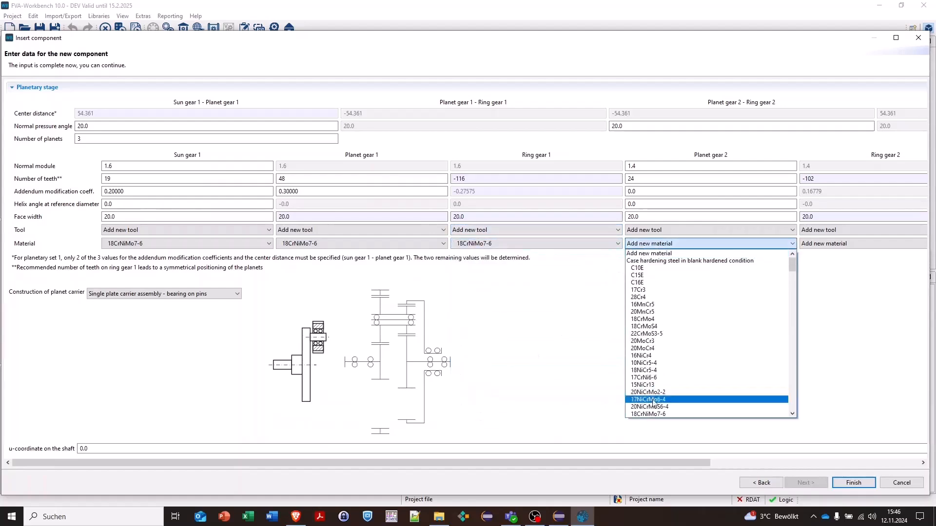
left_click(648, 414)
left_click(828, 246)
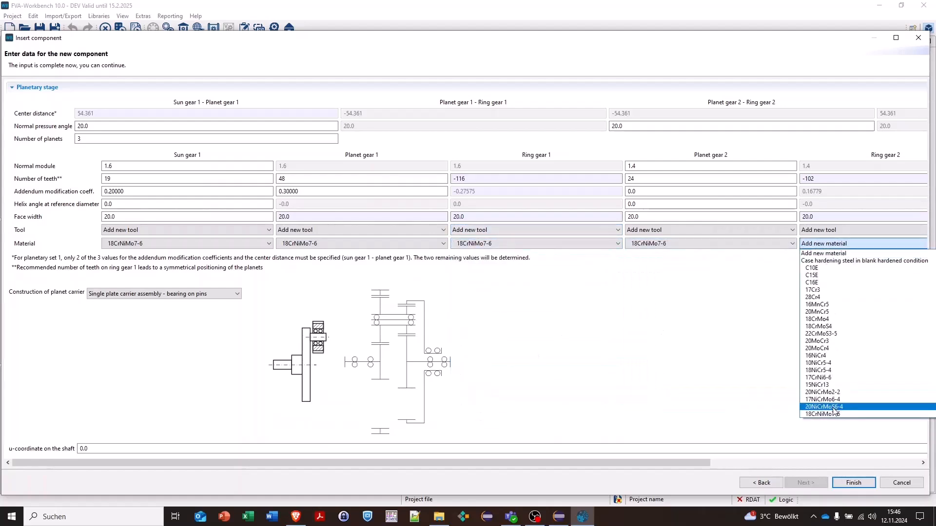
left_click(831, 414)
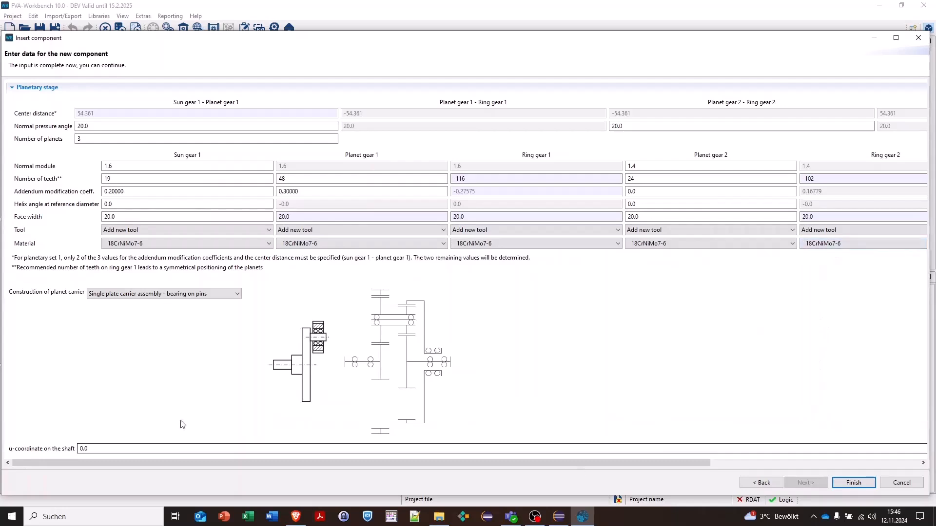
Choose the planet carrier construction "Double plate carrier assembly - bearing on pins" and finish inserting the planetary stage
left_click(120, 295)
left_click(130, 312)
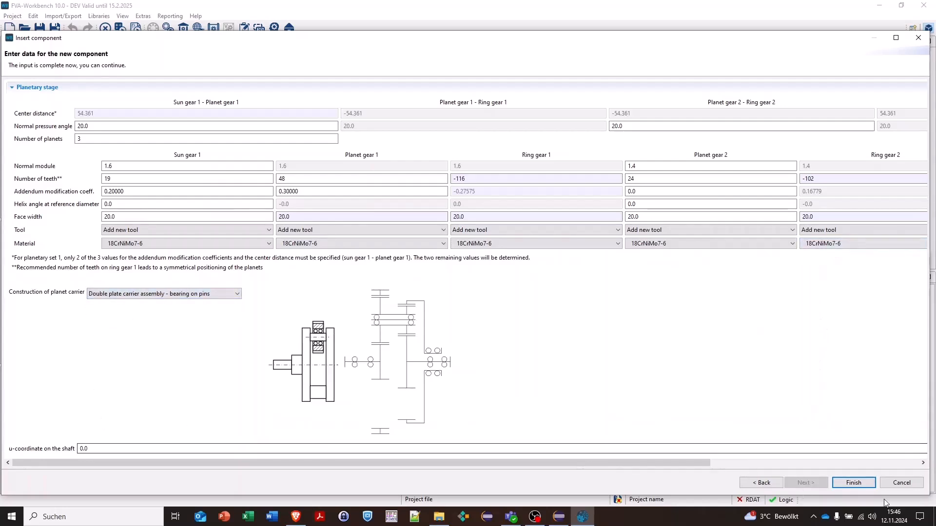
left_click(853, 484)
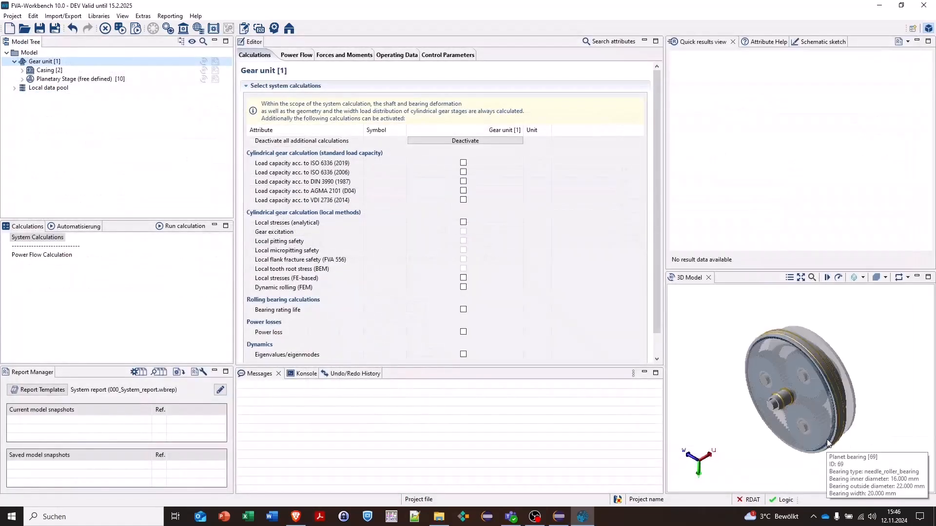
Delete Cylindrical stage [15], the planet–ring gear stage with the 1.6 mm module, from the planetary stage
left_click_drag(825, 445, 790, 426)
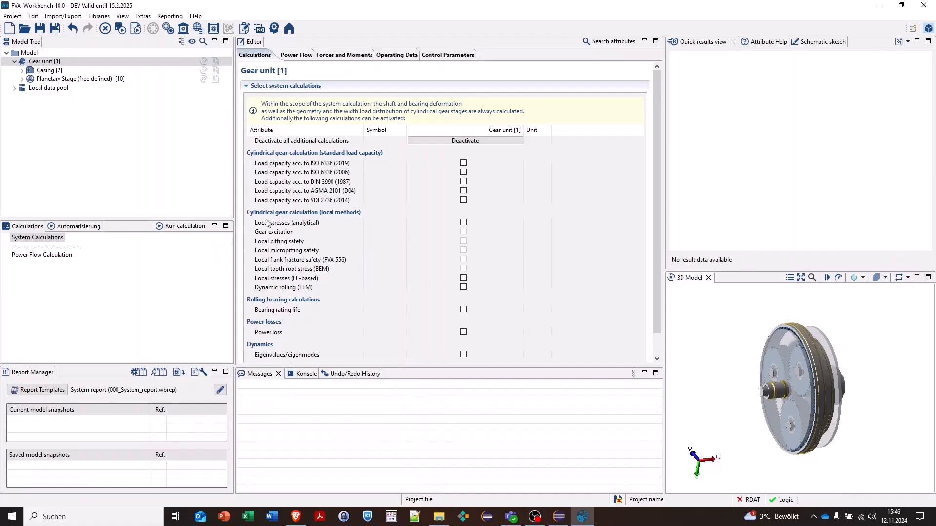
left_click(22, 79)
left_click(30, 106)
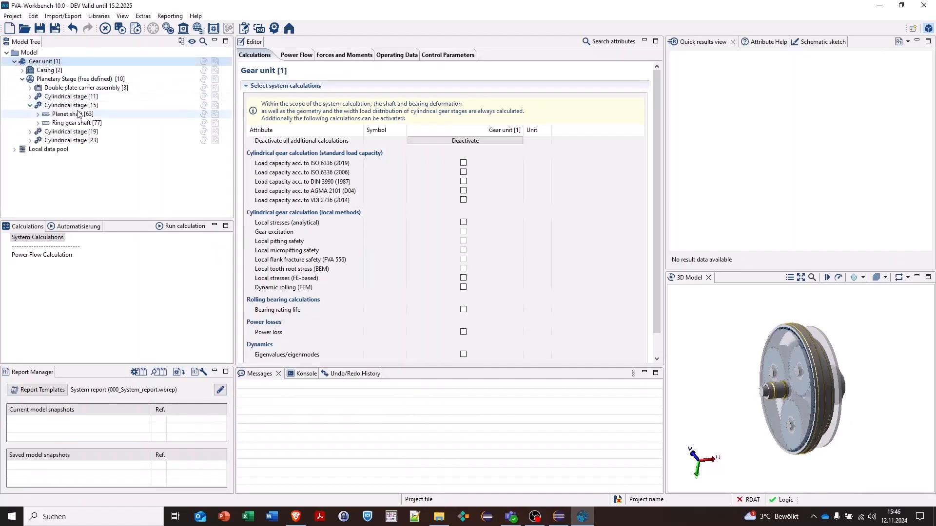
left_click(76, 108)
right_click(76, 107)
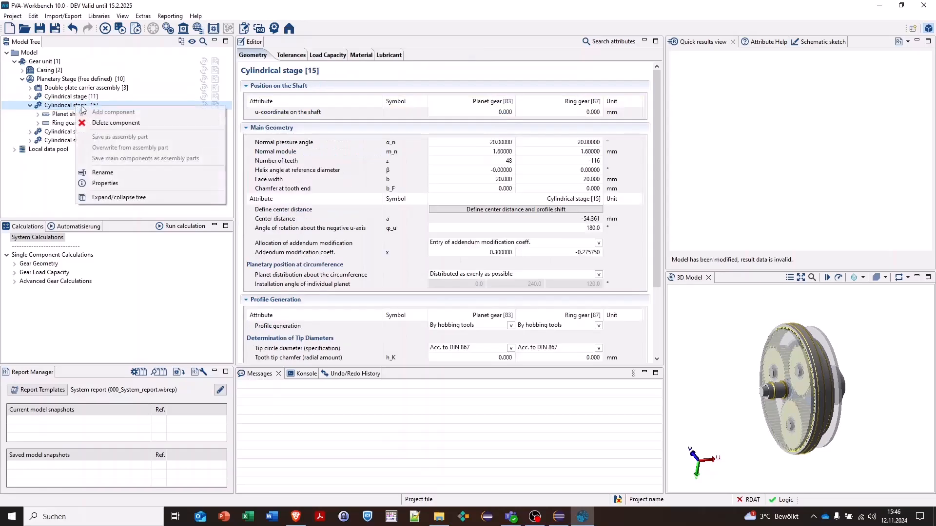
left_click(123, 124)
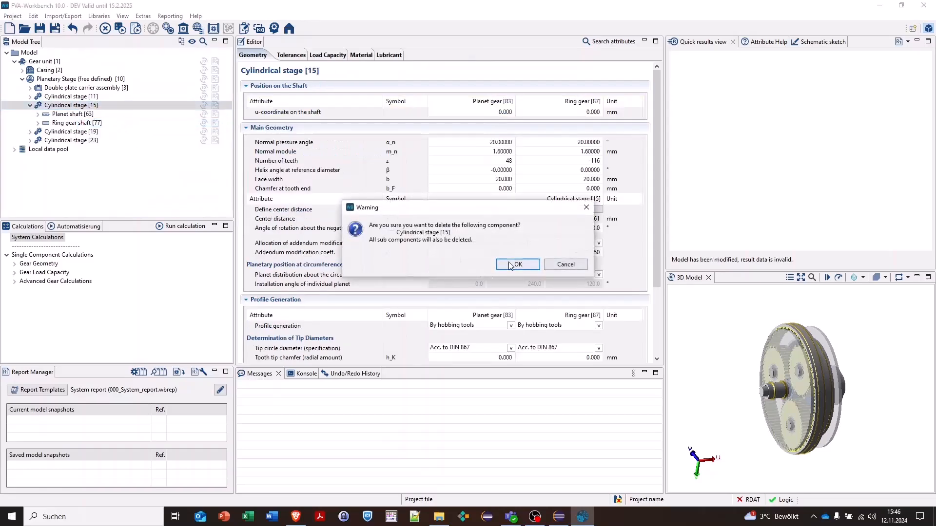
left_click(516, 264)
Delete Cylindrical stage [23], which pairs the second planet gear with a sun gear, from the planetary stage
left_click(30, 114)
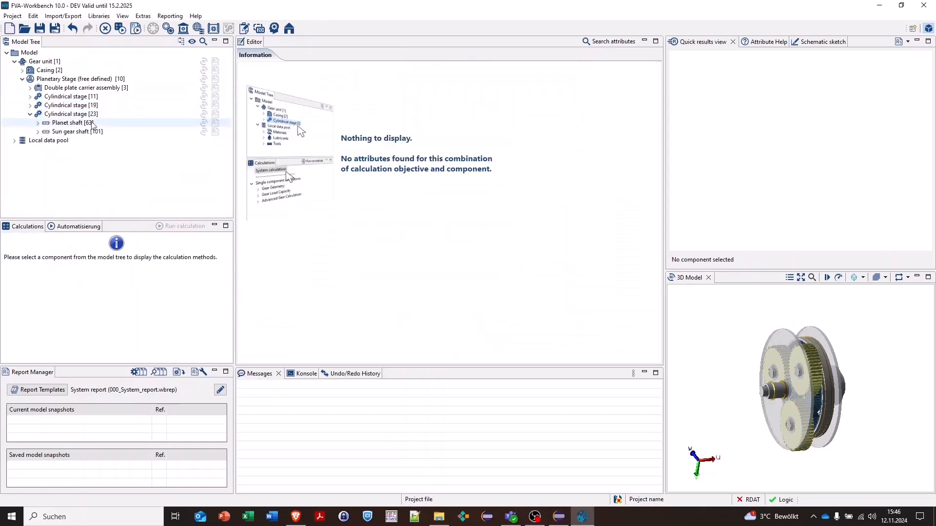
left_click_drag(800, 421, 741, 414)
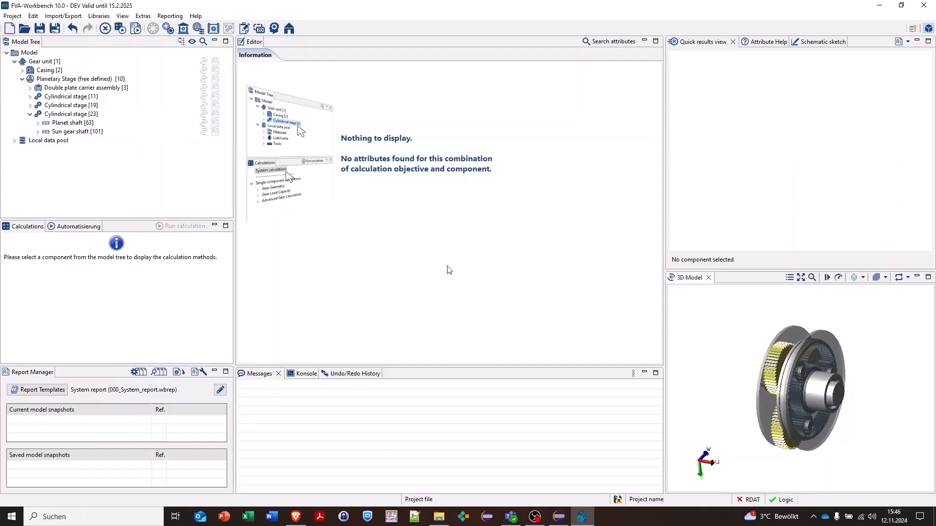
right_click(68, 114)
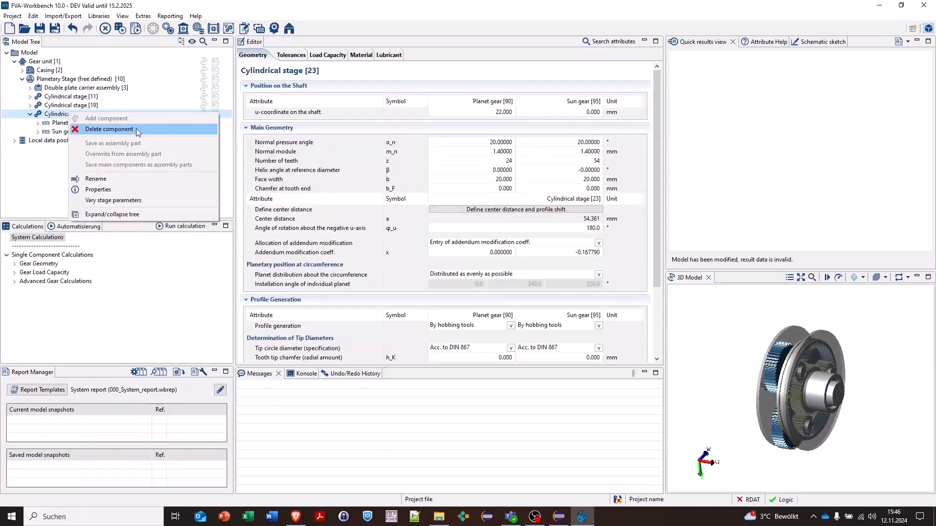
left_click(109, 129)
left_click(518, 265)
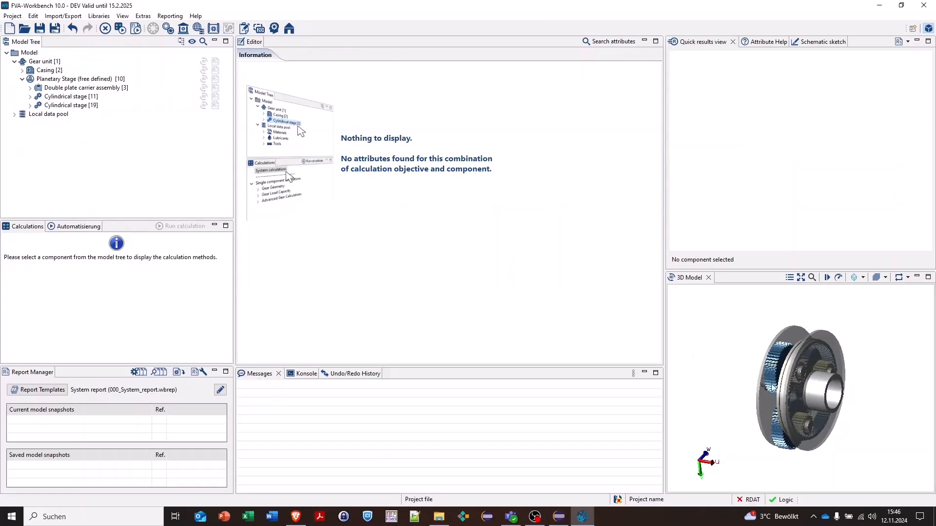
Add an input load of 80 kW to the sun gear shaft in the gear unit's power flow, rotating clockwise at 20000
left_click_drag(804, 386, 752, 367)
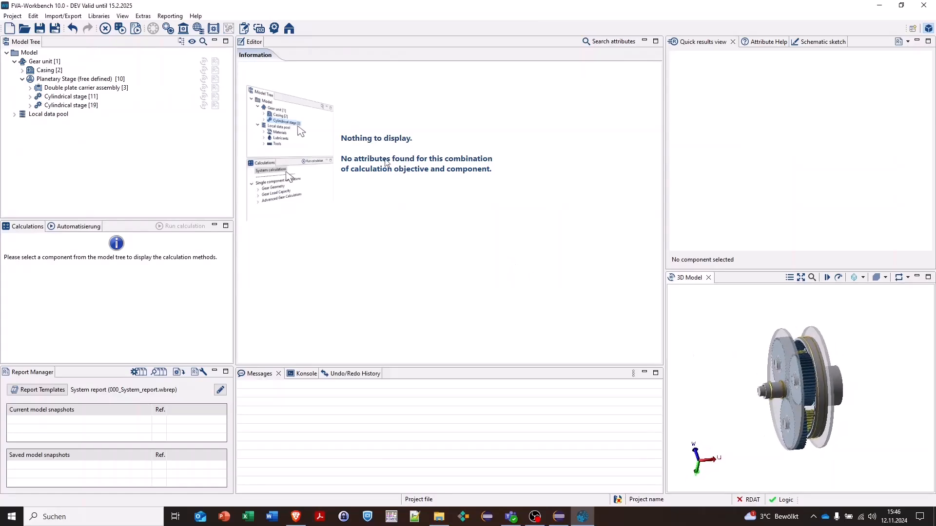
left_click(40, 62)
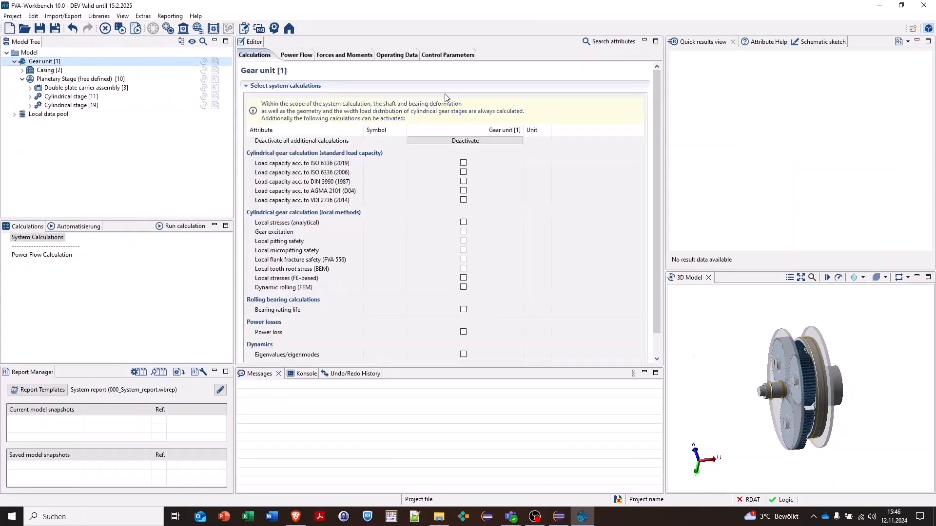
left_click(302, 58)
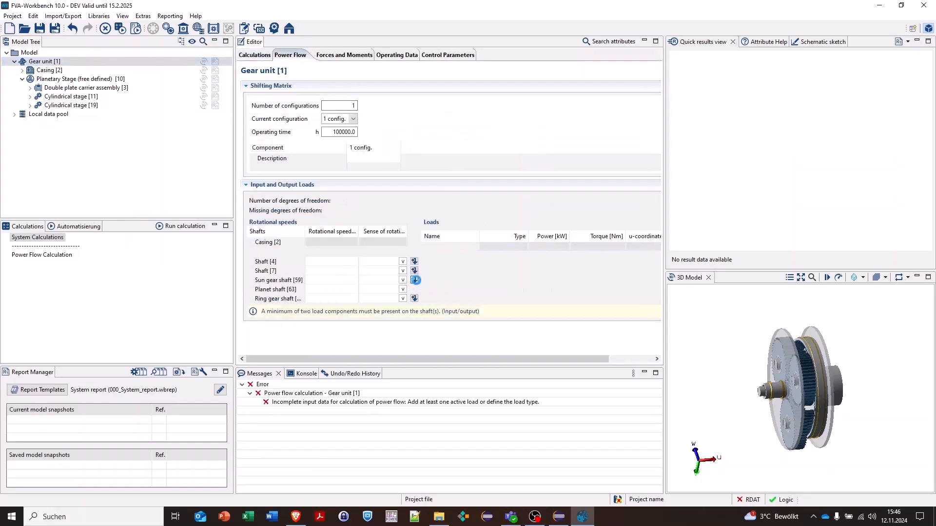
left_click(523, 289)
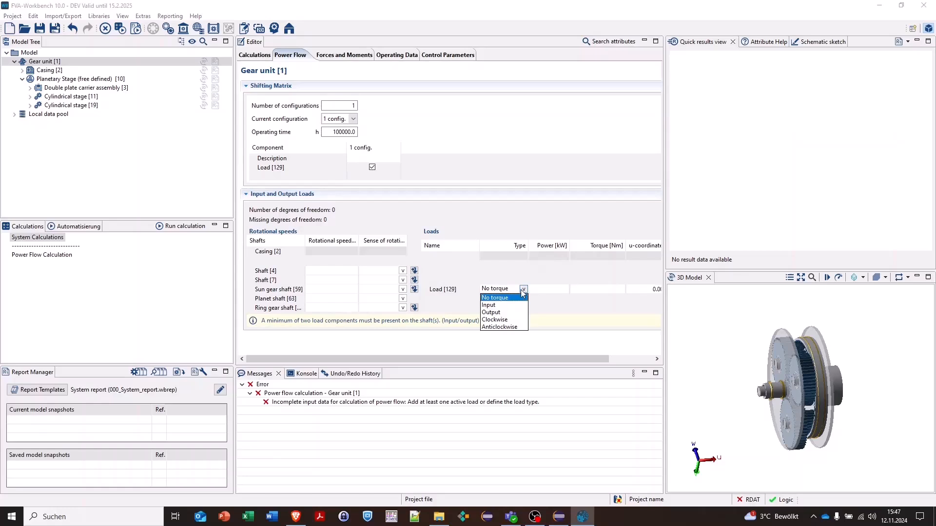
left_click(489, 305)
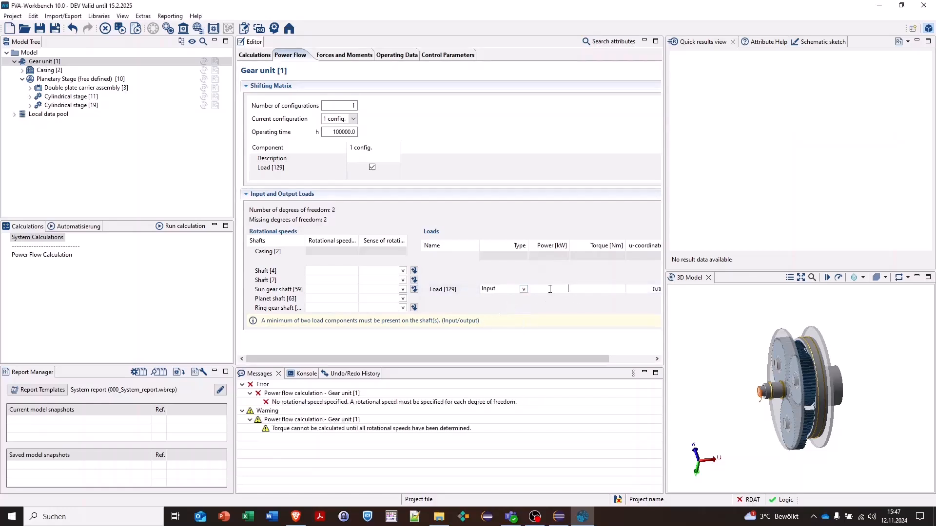
left_click(403, 290)
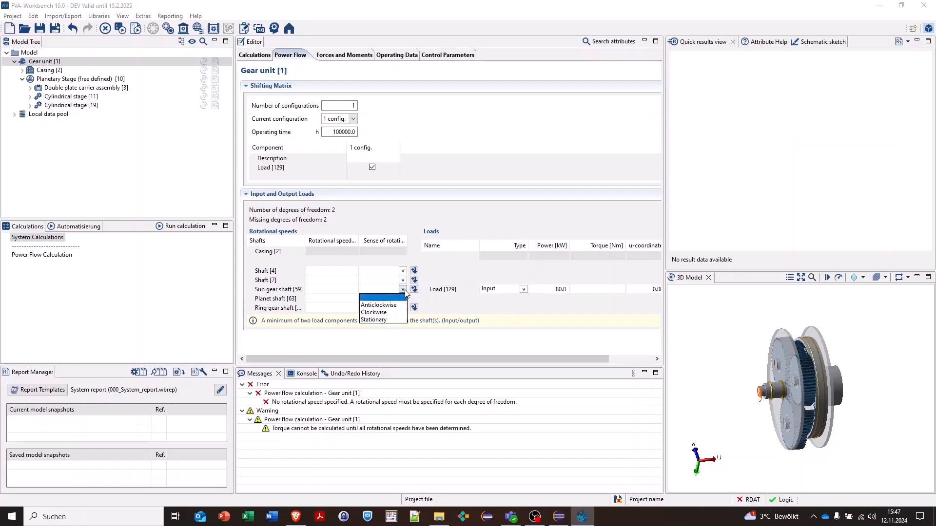
left_click(389, 313)
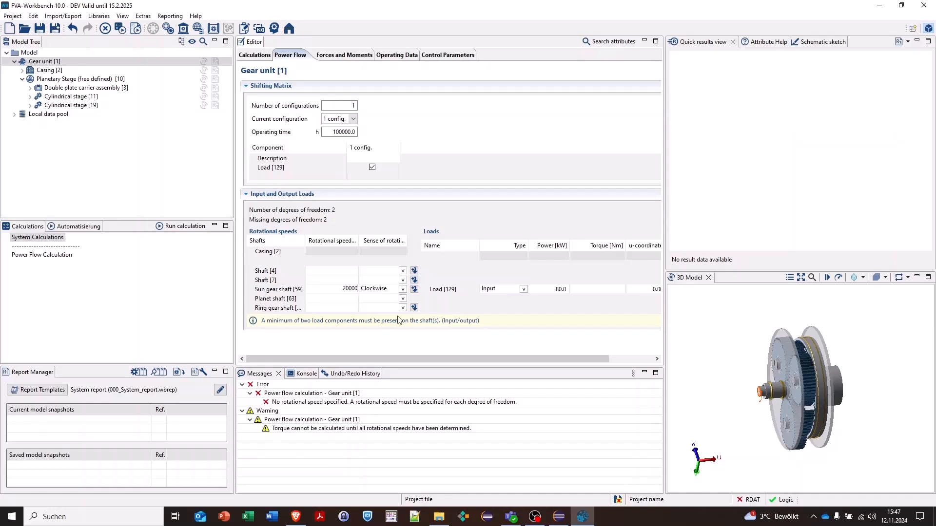
Add a load to the ring gear shaft and set its type to Output
left_click(414, 308)
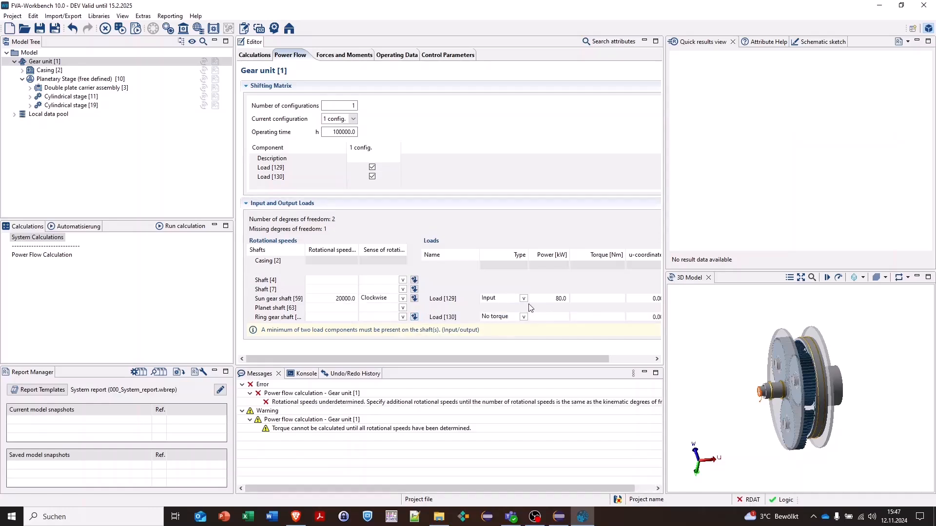
left_click(523, 318)
left_click(497, 341)
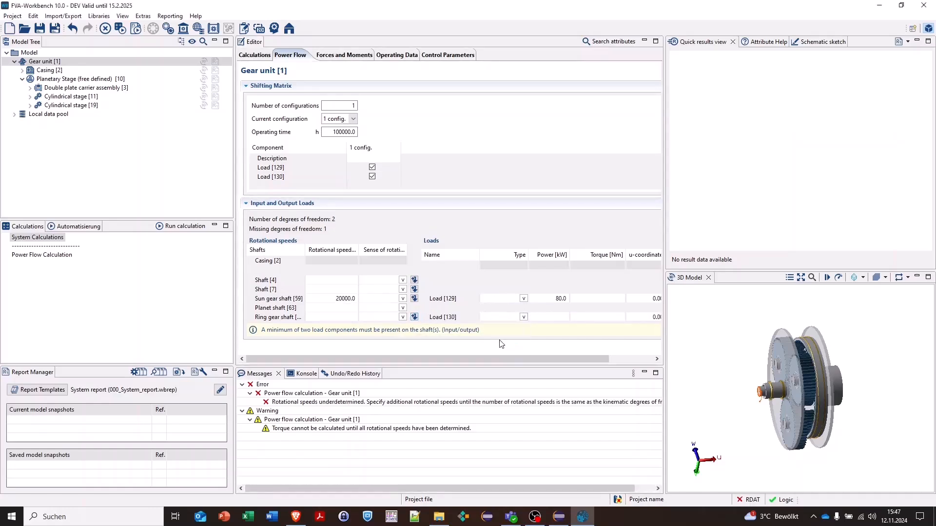
Add an output load to Shaft [4] and set that shaft's rotational speed to 0
left_click(414, 280)
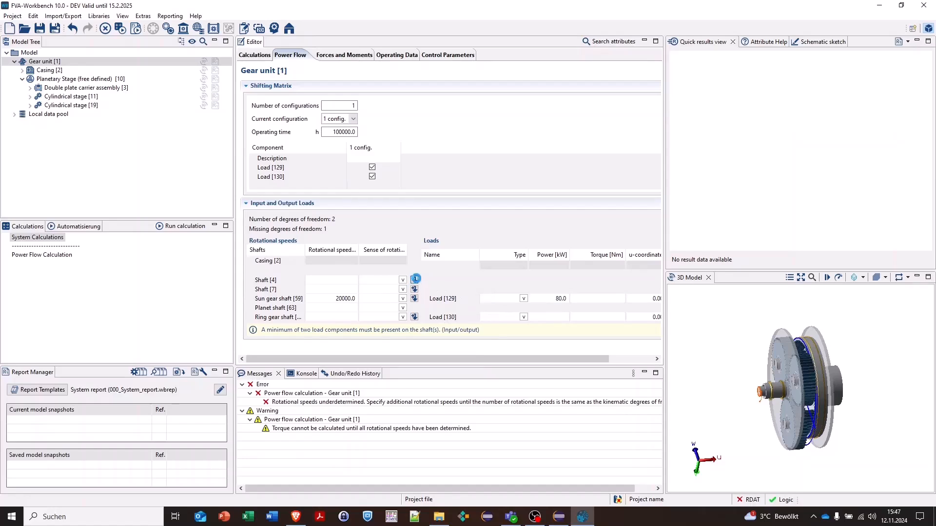
left_click(510, 290)
left_click(496, 313)
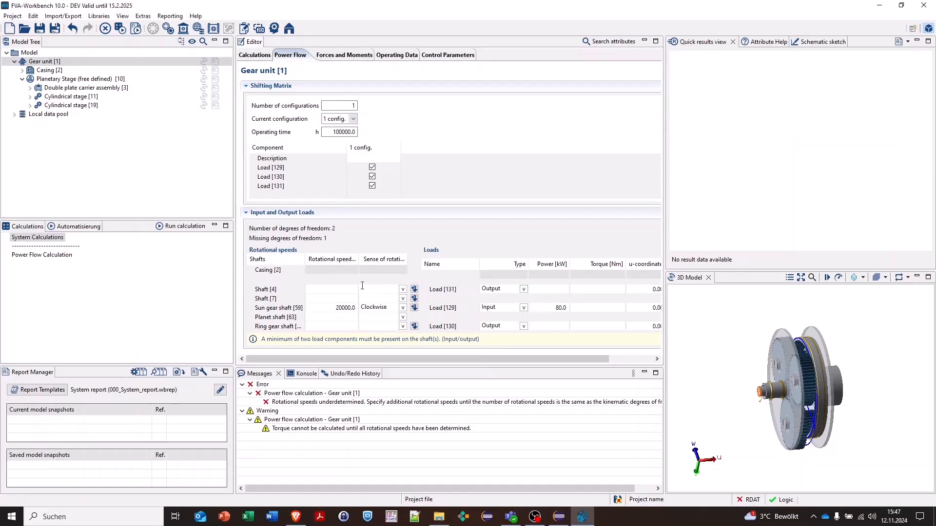
left_click(353, 288)
type("0")
key("Return")
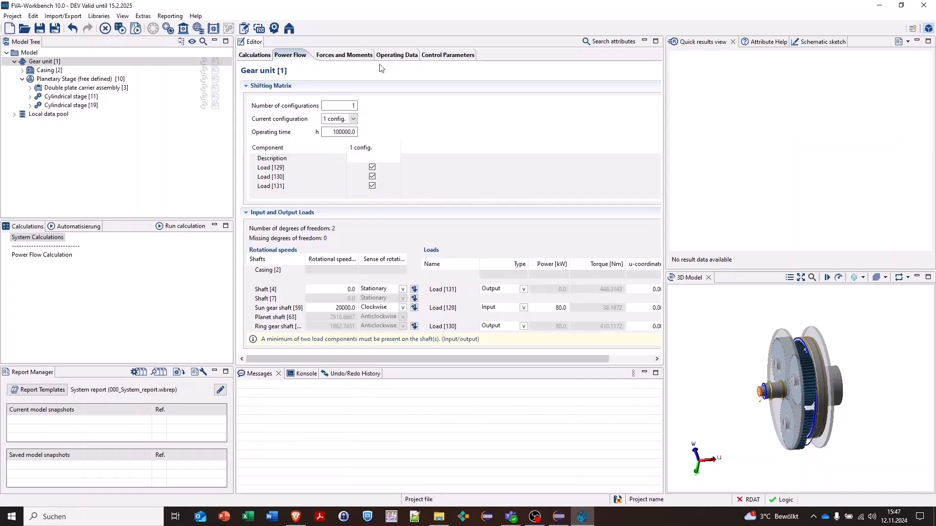
Assign the ISO-VG-100 lubricant from the global database to the gear unit in its operating data
left_click(386, 55)
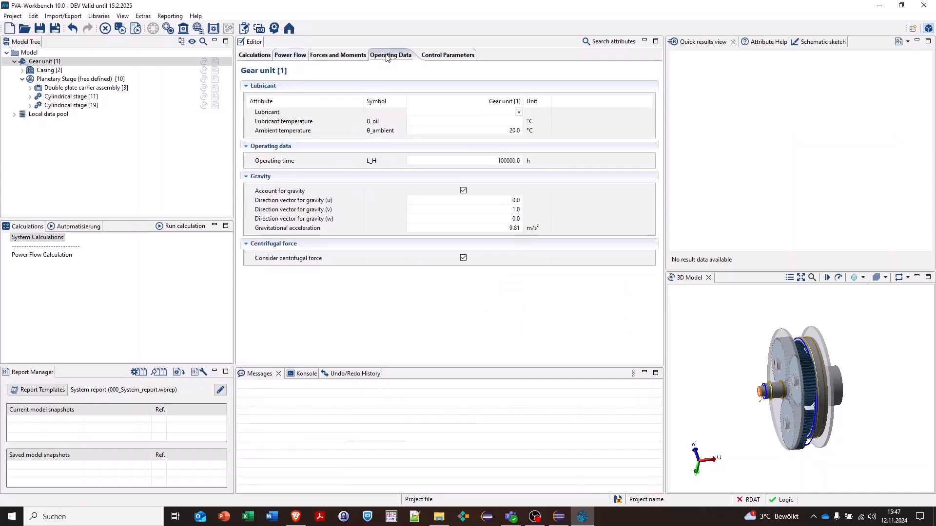
left_click(514, 112)
left_click(518, 112)
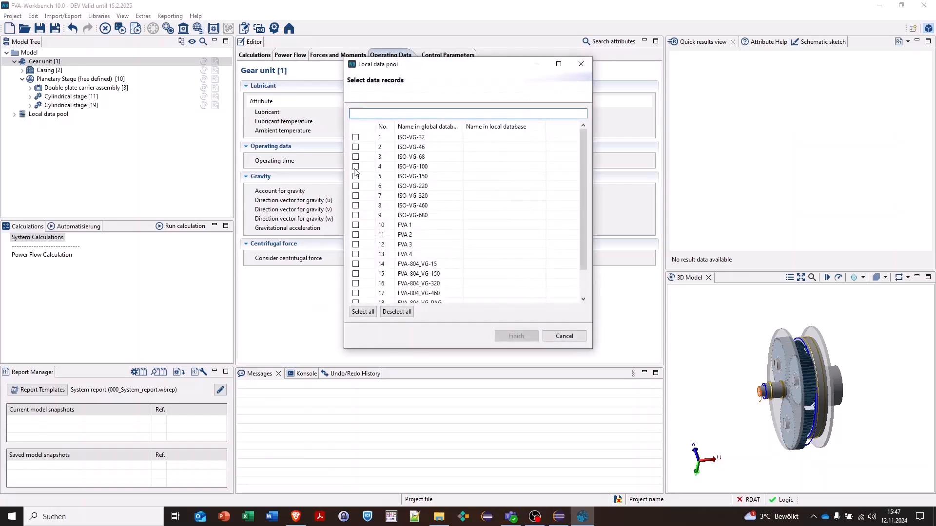
left_click(356, 167)
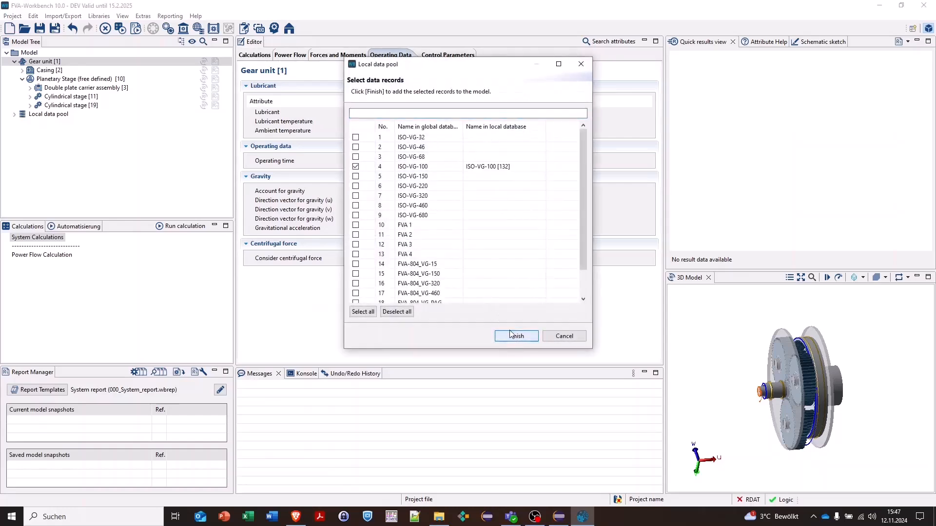
left_click(509, 335)
Set the gear unit's lubricant temperature to 100 °C and its operating time to 100 h
left_click(472, 123)
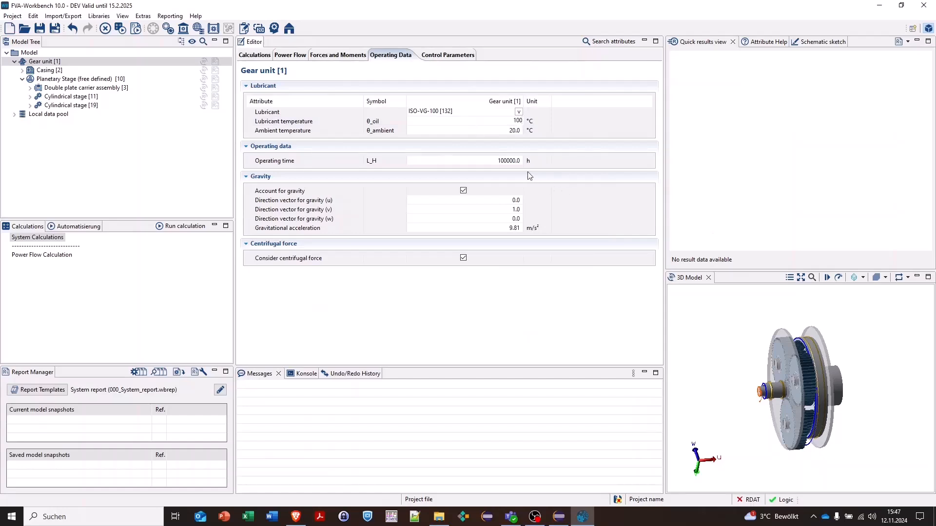
left_click(548, 165)
type("100")
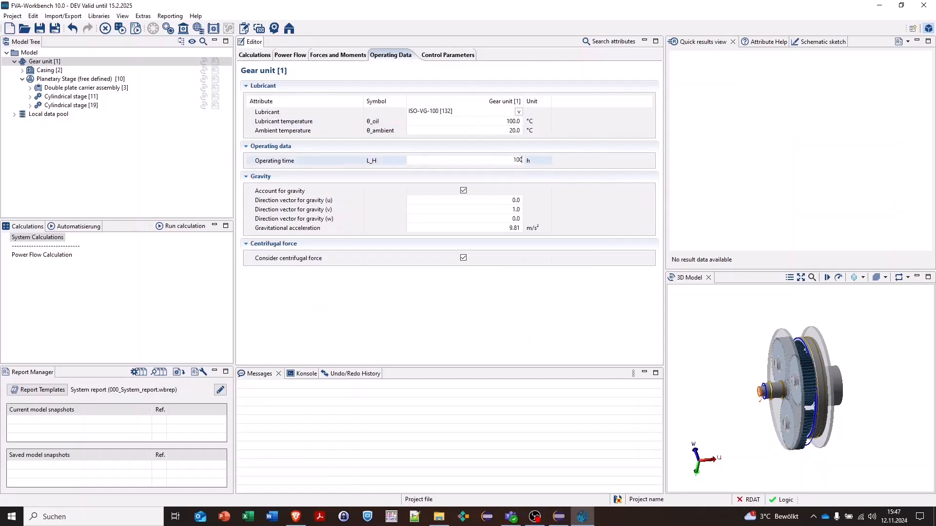
key("Return")
left_click(512, 130)
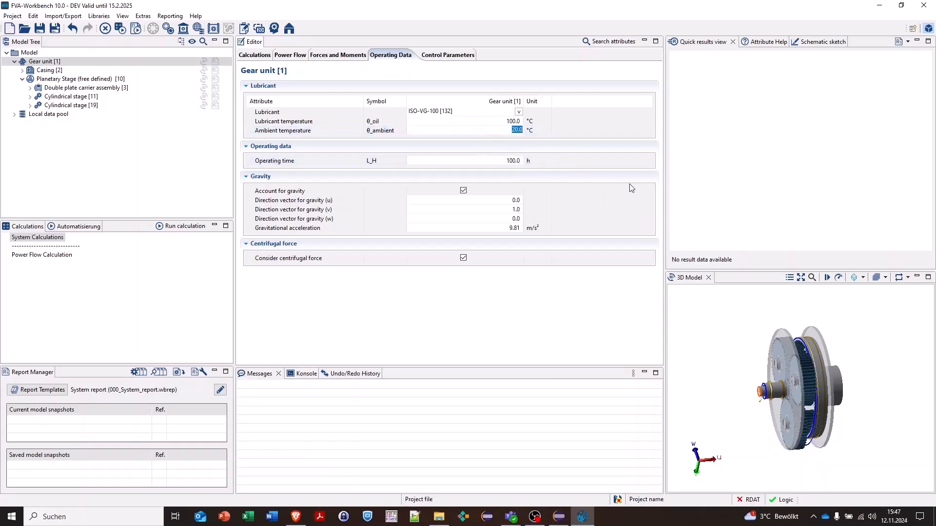
Run the system calculation with load capacity acc. to ISO 6336 (2019) enabled, and review the safety factors of both cylindrical stages
left_click(255, 55)
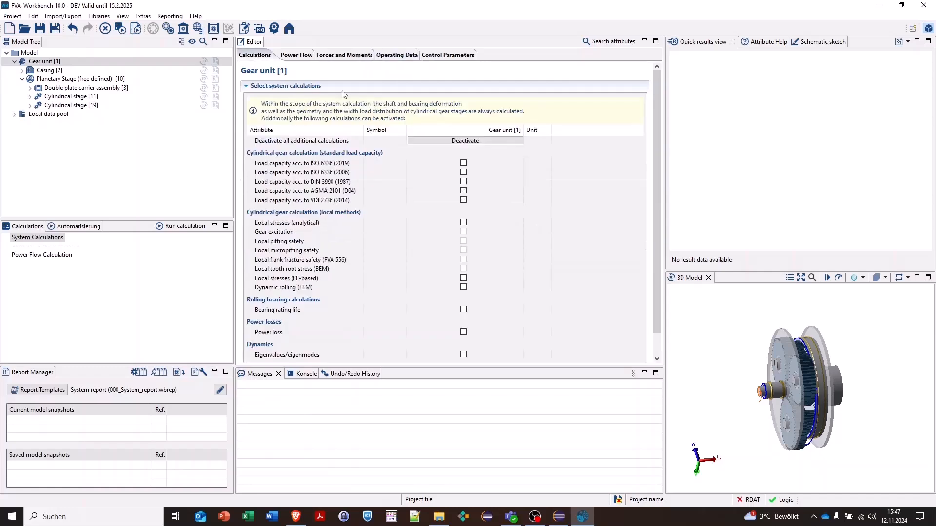
left_click(463, 163)
double_click(38, 238)
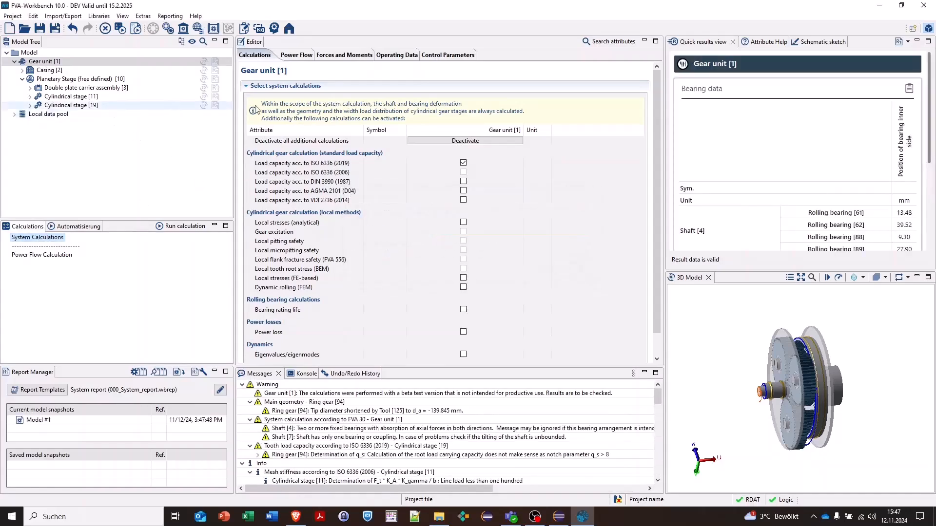
left_click(81, 96)
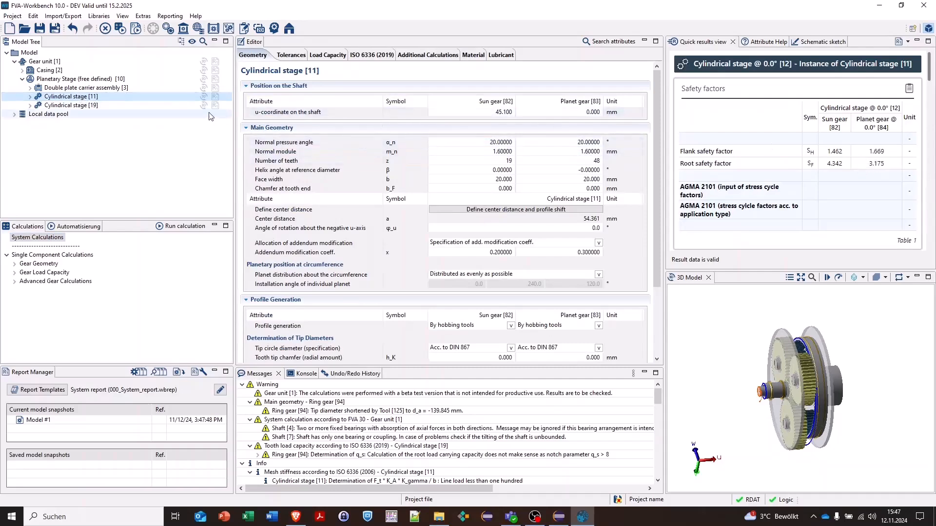
left_click(84, 106)
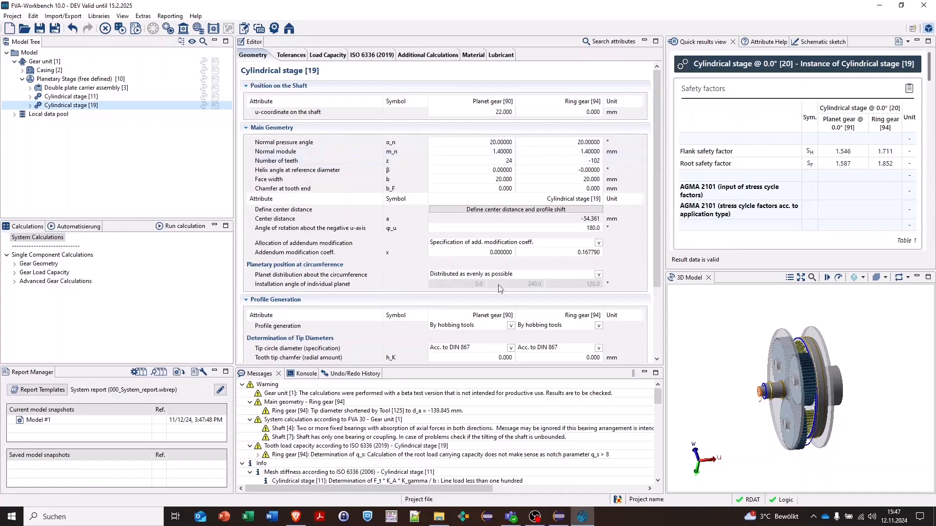
Add a cutting plane to the 3D model, starting from the larger planet gear, to section the gear unit
left_click(810, 371)
right_click(810, 371)
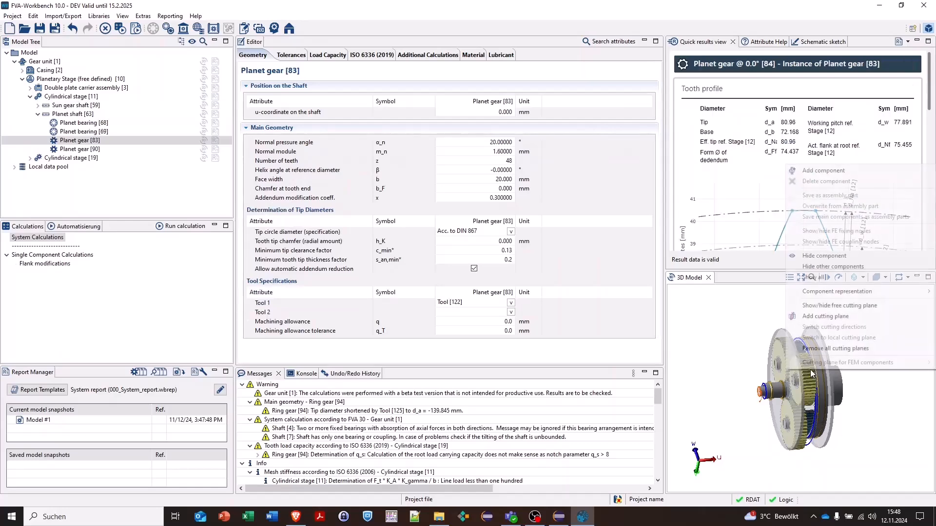
left_click(839, 318)
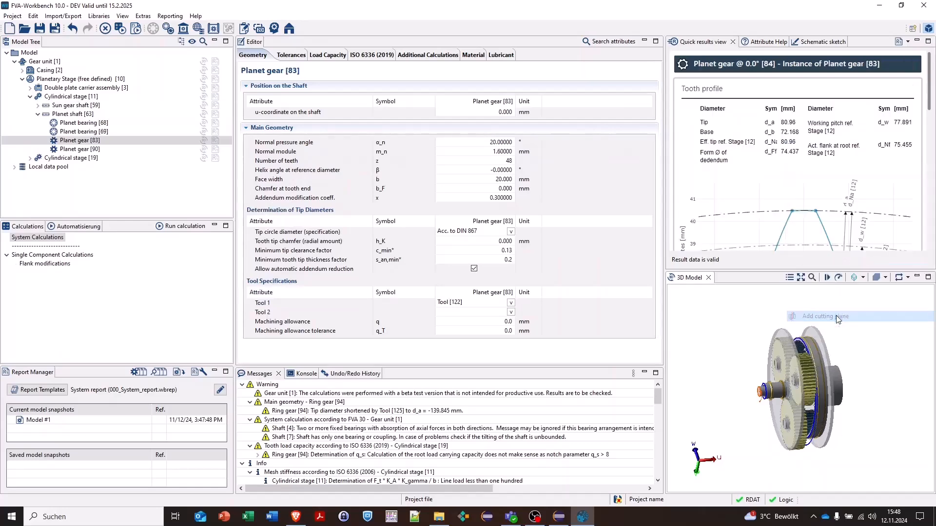
Assign the INA needle roller bearing K16X22X20 to Planet bearing [68], filtering the catalog by a 22 mm outer diameter
scroll(828, 390, "up", 5)
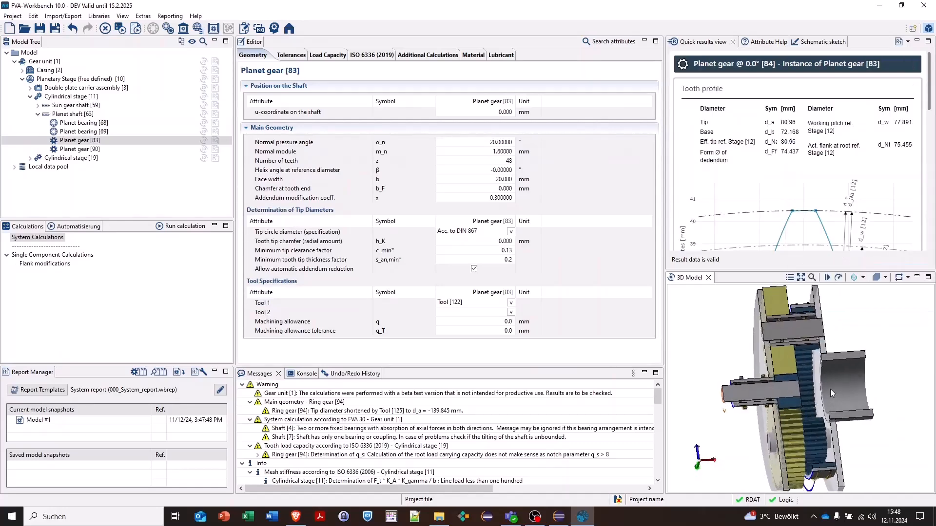
scroll(830, 380, "up", 6)
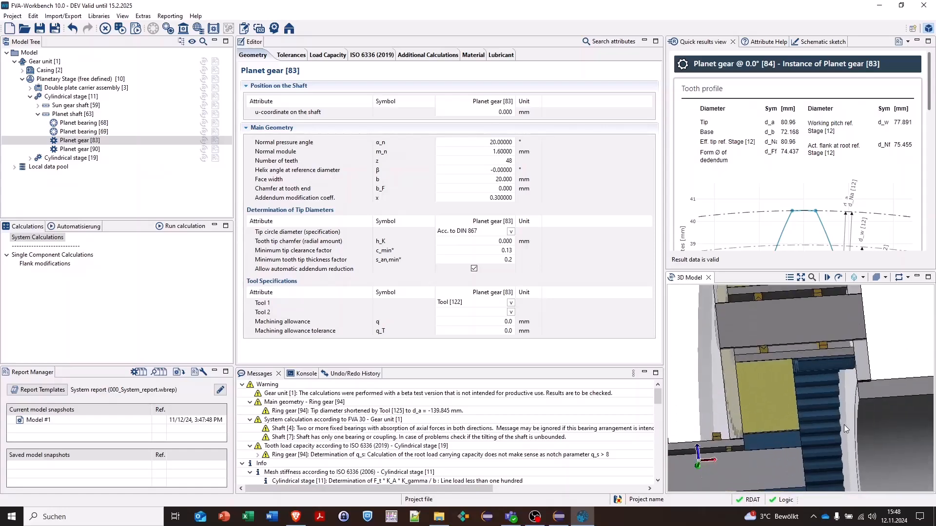
scroll(816, 411, "up", 3)
middle_click_drag(828, 385, 836, 462)
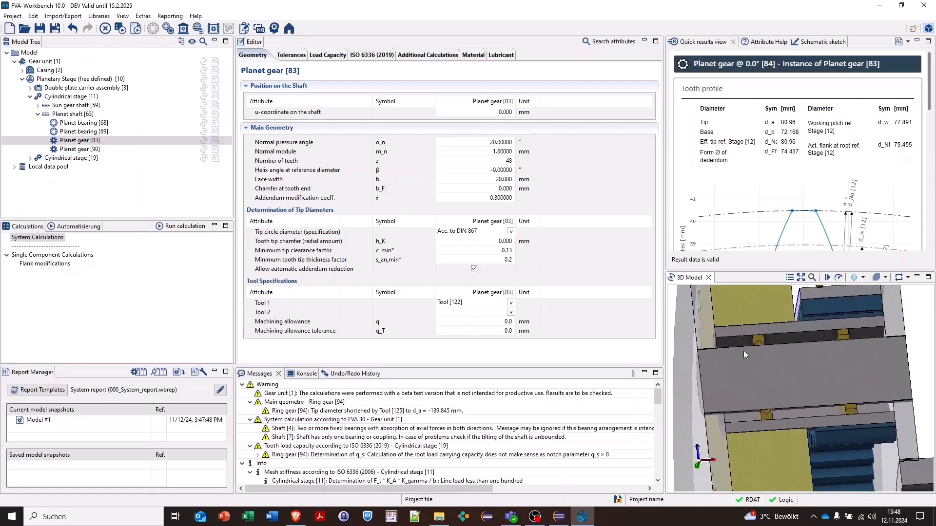
left_click(761, 338)
left_click(761, 340)
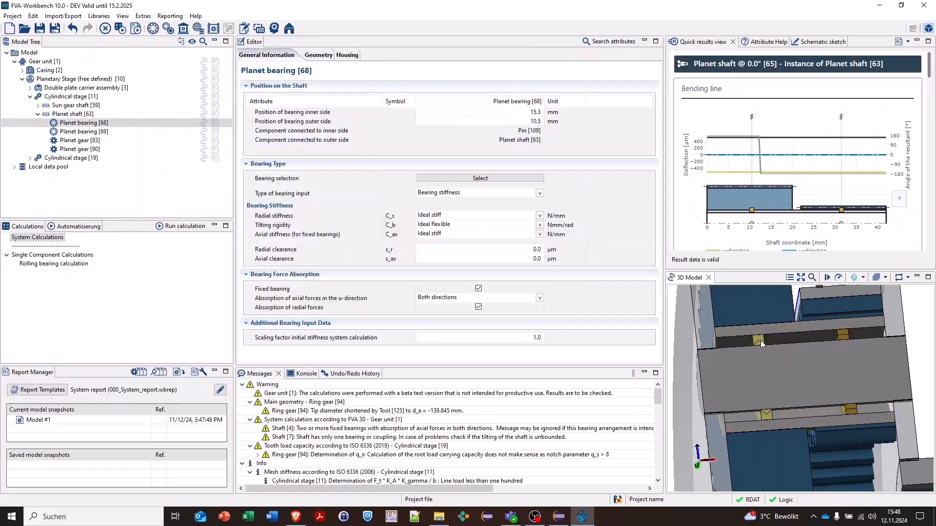
left_click(526, 179)
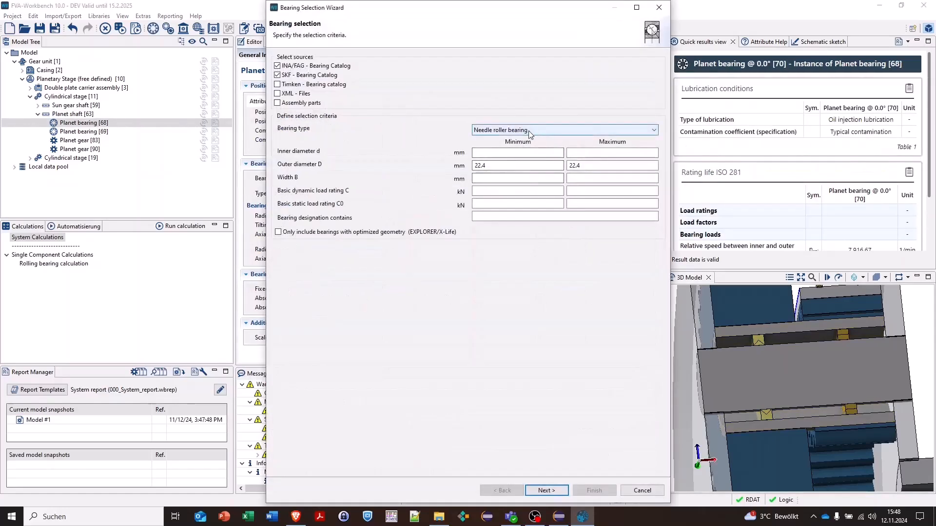
left_click_drag(515, 164, 428, 169)
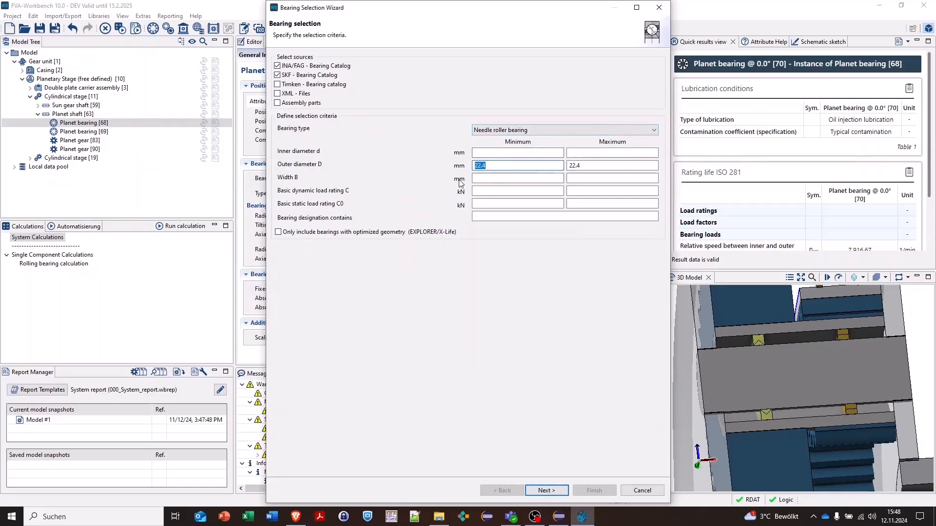
type("22")
key("Tab")
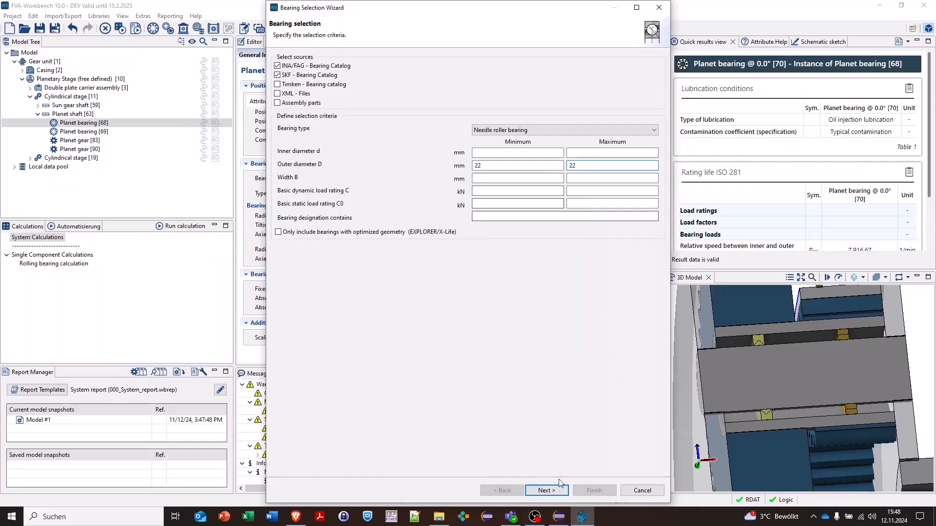
left_click(547, 491)
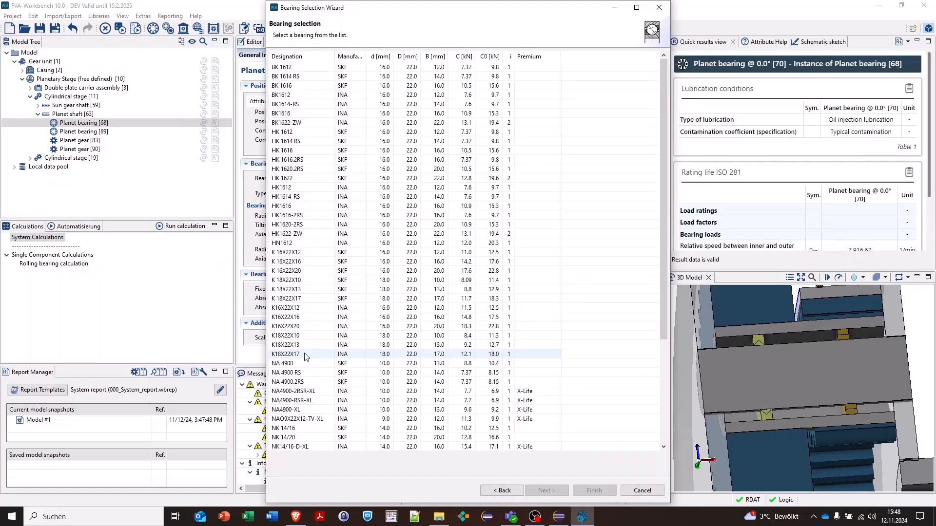
left_click(299, 326)
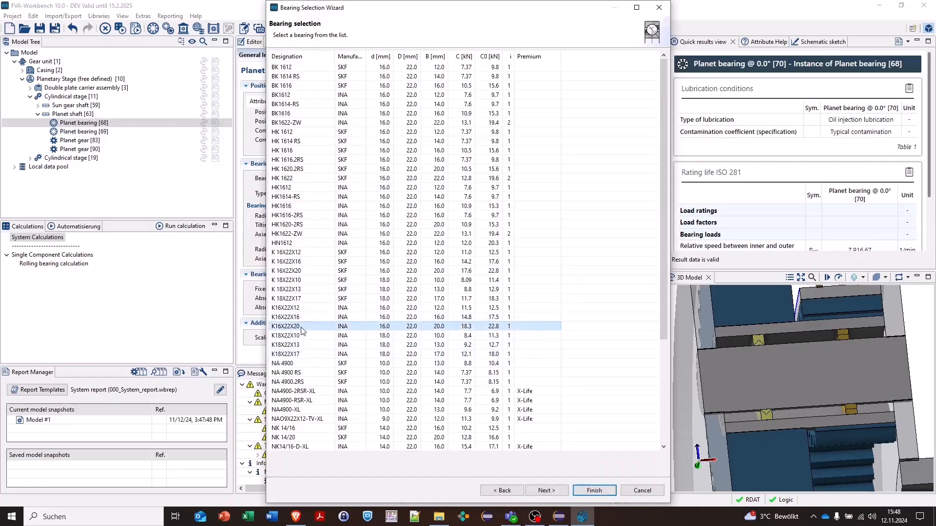
left_click(595, 491)
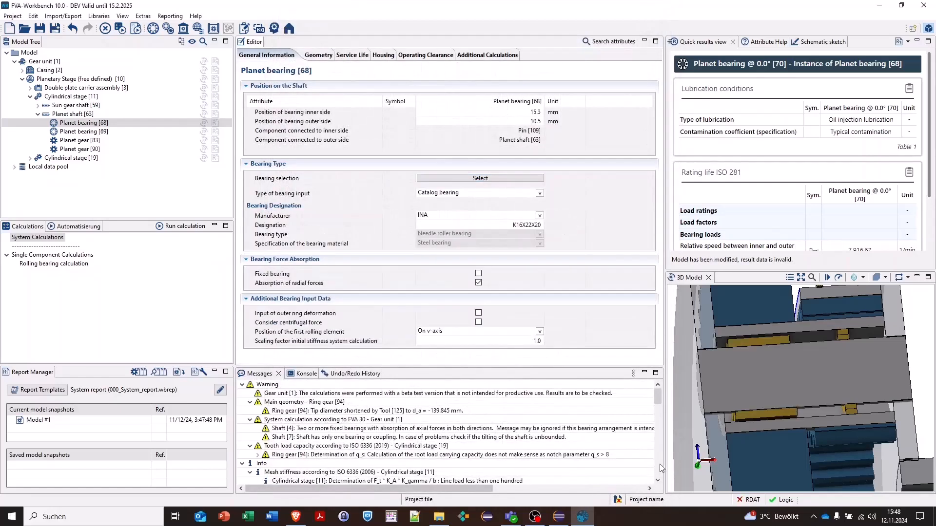
Assign the same INA K16X22X20 needle roller bearing to Planet bearing [69], filtering for a 22 mm outer diameter
left_click(843, 336)
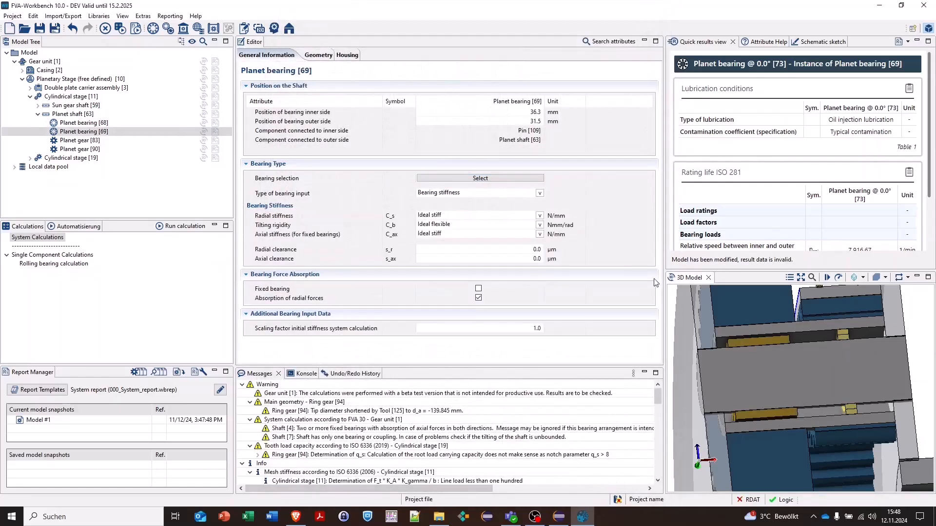
left_click(516, 178)
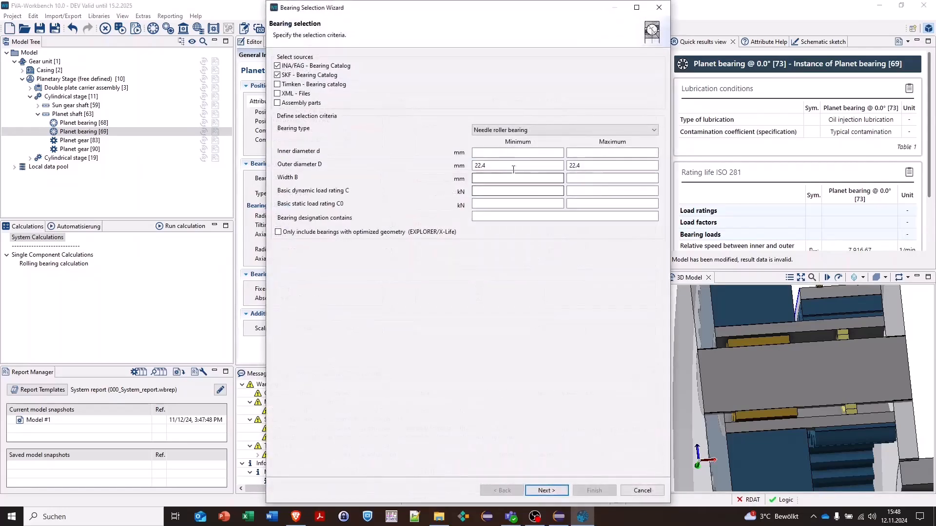
type("22")
key("Tab")
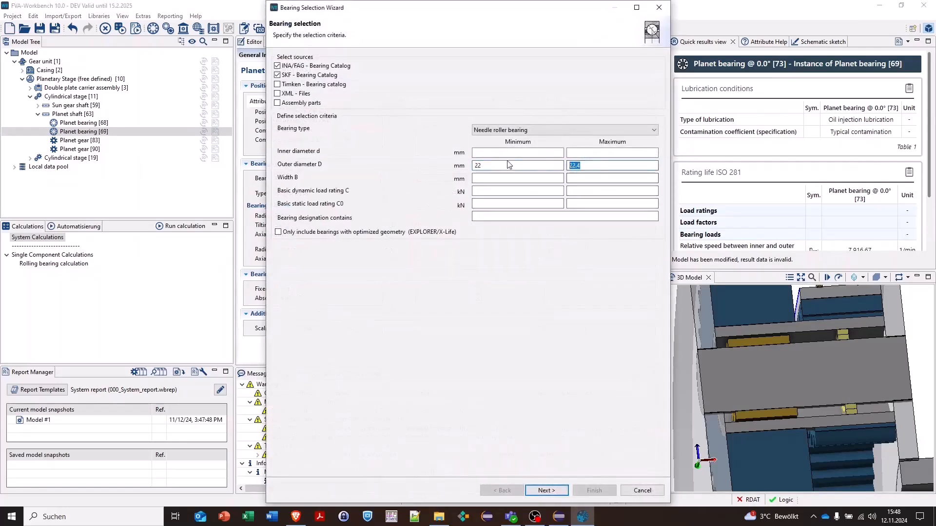
type("22")
left_click(546, 491)
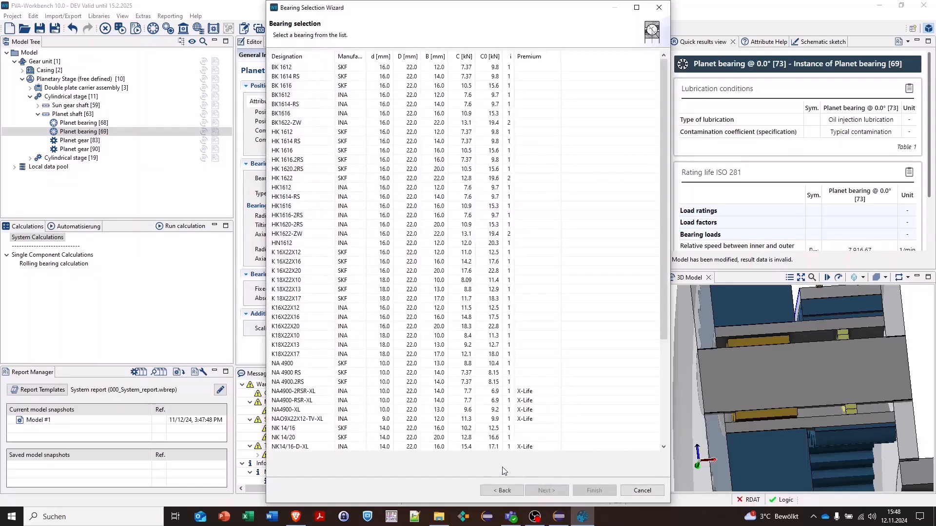
double_click(349, 327)
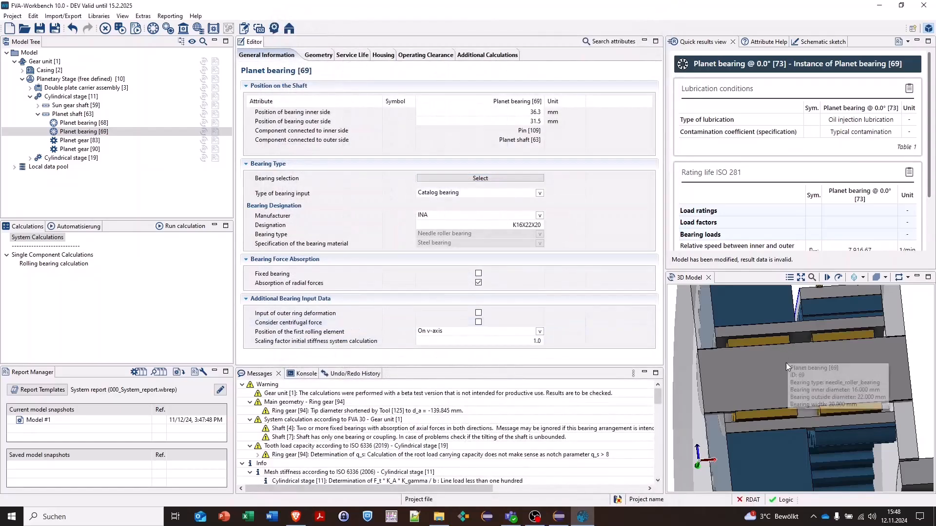
Adjust the diameter of planet Pin [109] to fit the inner diameter of the K16X22X20 bearings
left_click(765, 379)
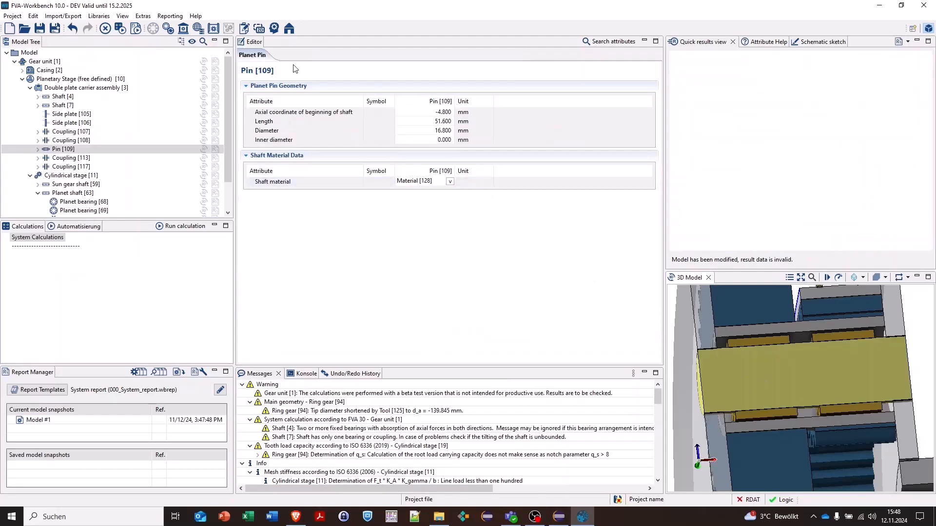
left_click(431, 131)
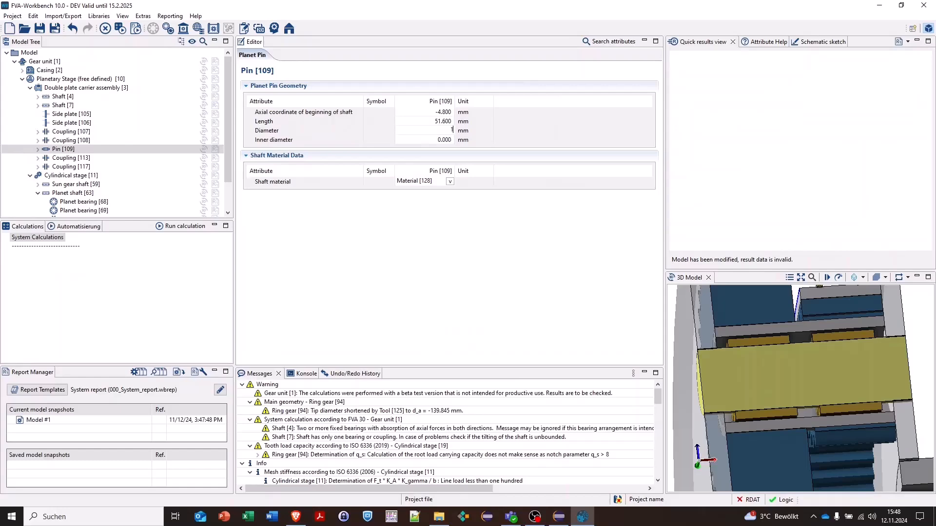
left_click(410, 122)
Set the inner contour of Planet shaft [63] to a diameter of 22 mm at both its beginning and end
left_click(751, 330)
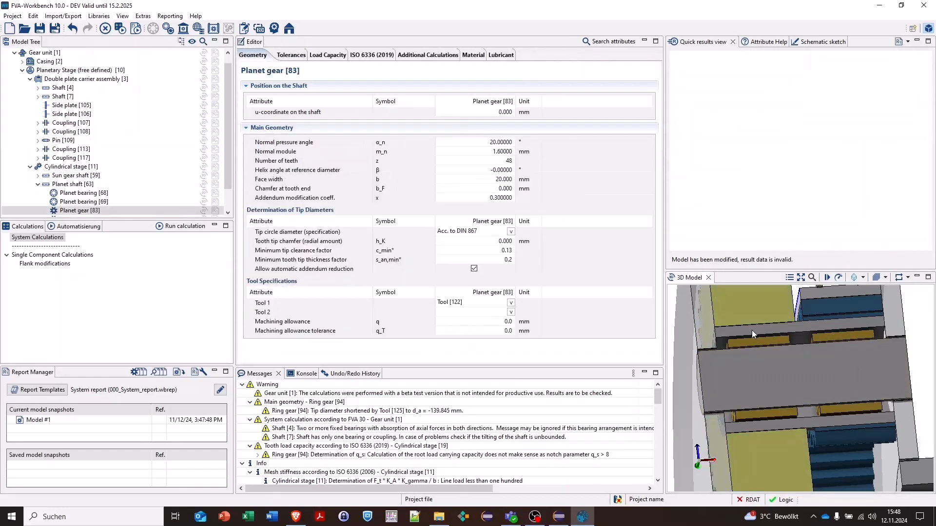
left_click(807, 334)
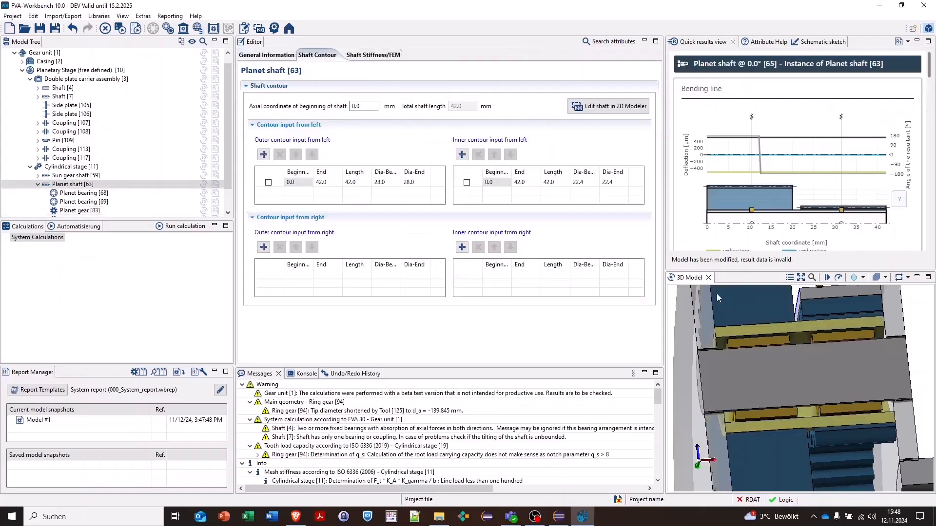
left_click(579, 183)
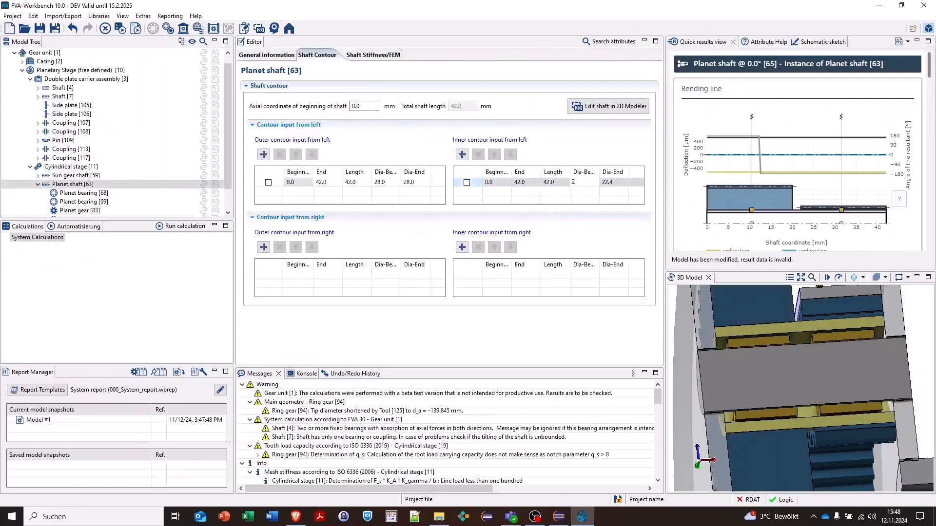
left_click(544, 182)
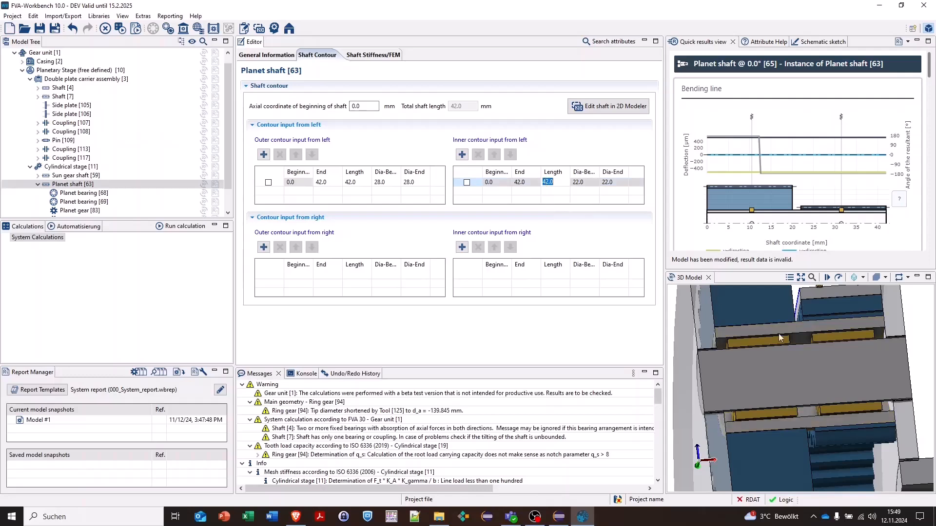
scroll(815, 388, "down", 10)
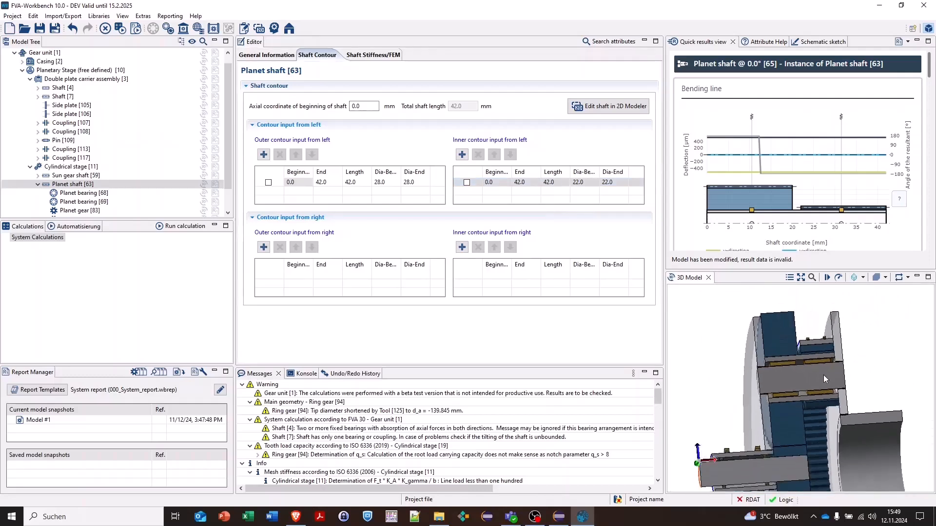
scroll(836, 380, "down", 3)
middle_click_drag(823, 387, 796, 378)
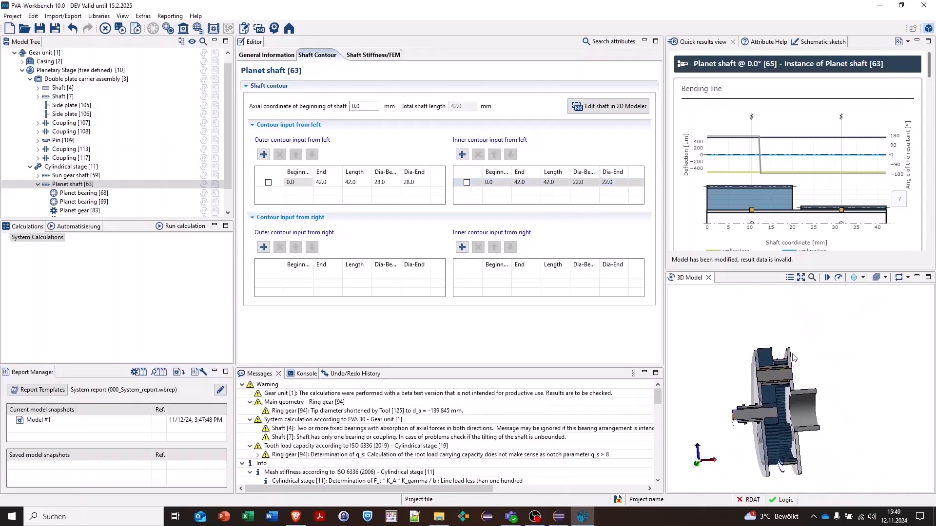
Enable the bearing rating life calculation for Gear unit [1] and run the system calculations
scroll(796, 378, "up", 2)
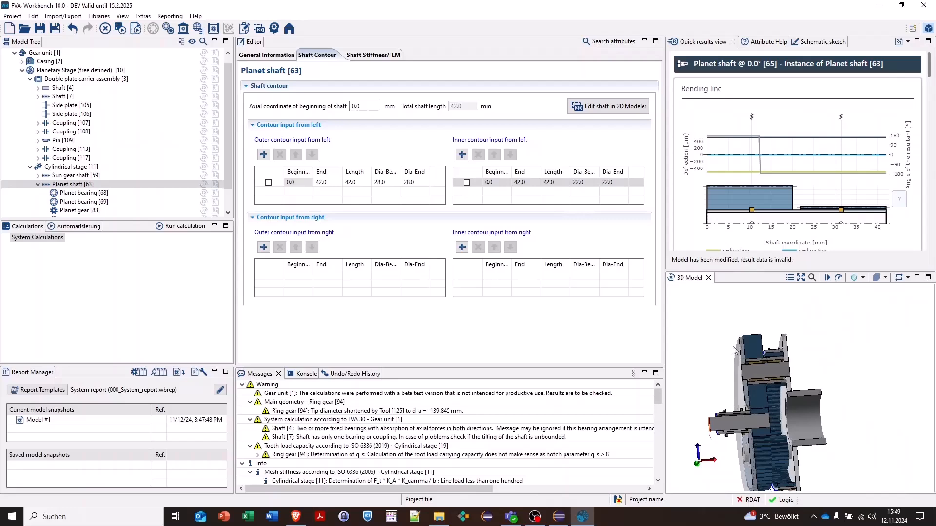
left_click(39, 54)
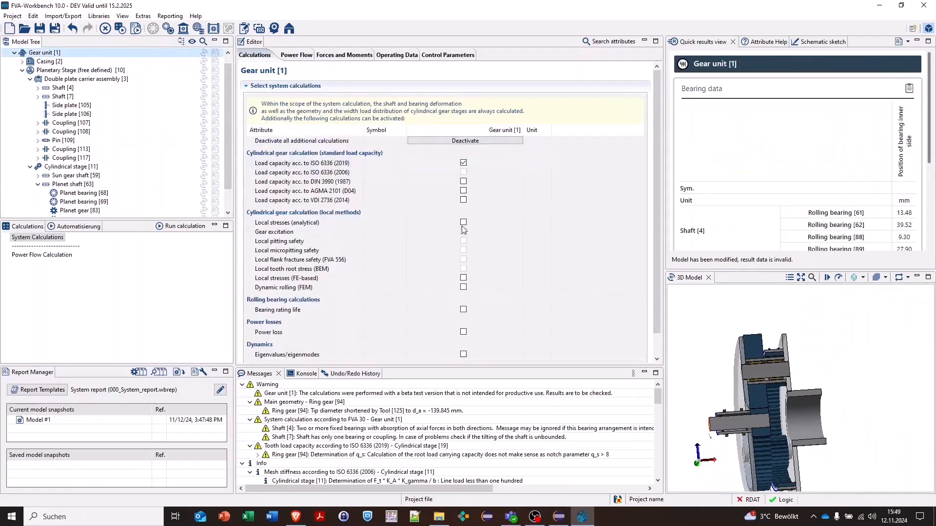
left_click(463, 310)
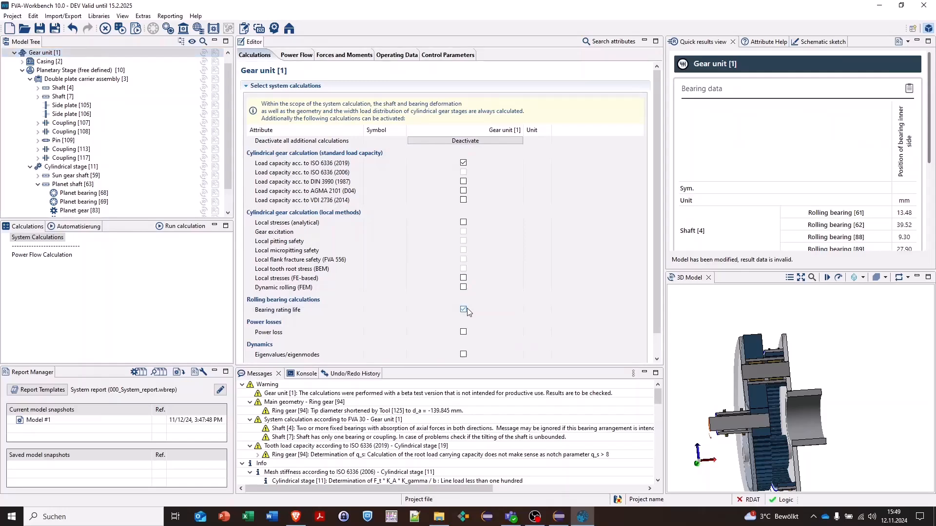
double_click(43, 238)
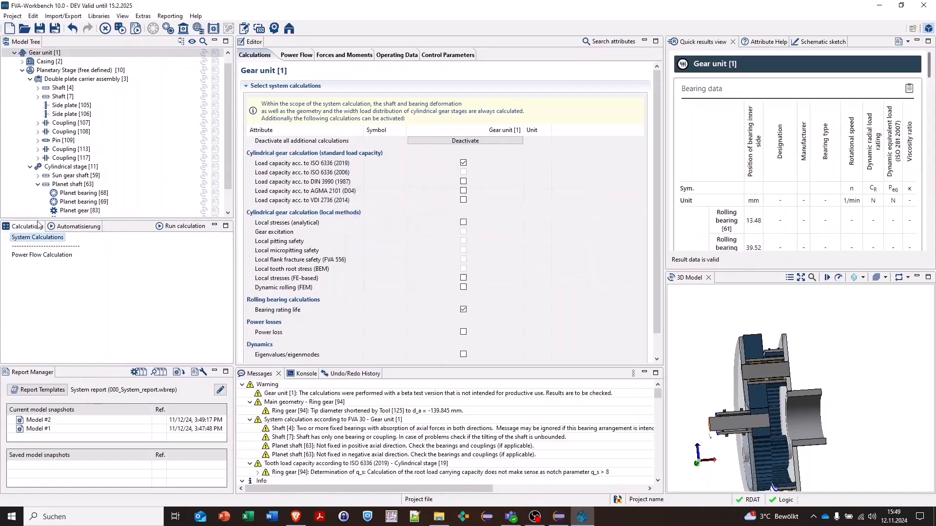
Check the calculated lifetime values of Planet bearing [68] and Planet bearing [69]
left_click(83, 193)
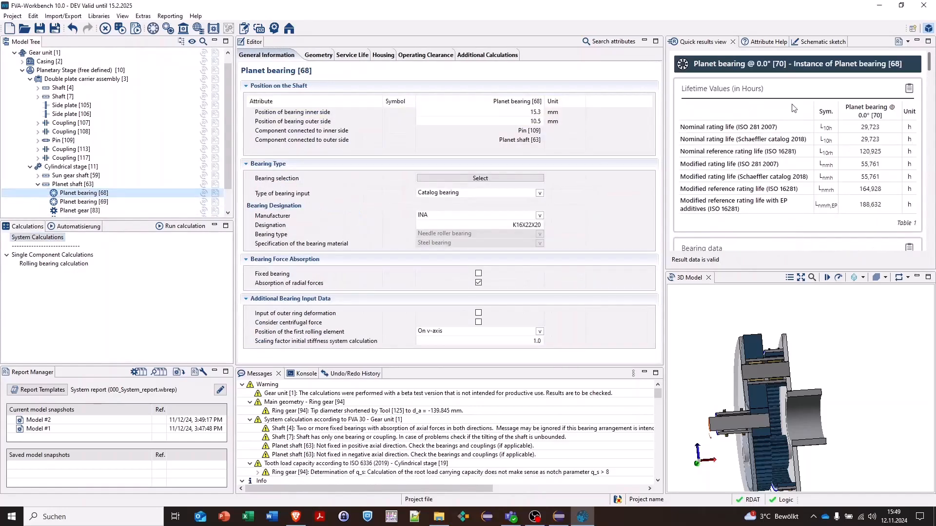
left_click(106, 201)
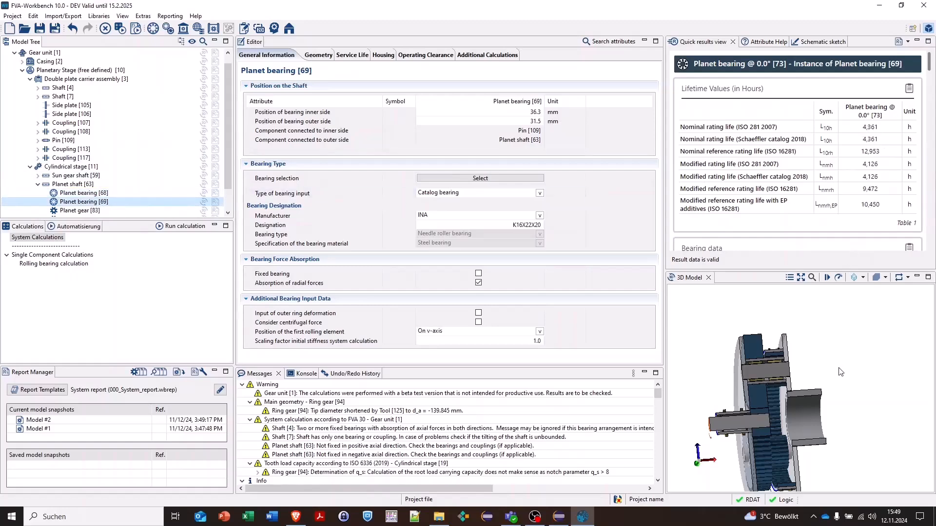
Remove all cutting planes from the 3D model of the gear unit
scroll(810, 379, "down", 3)
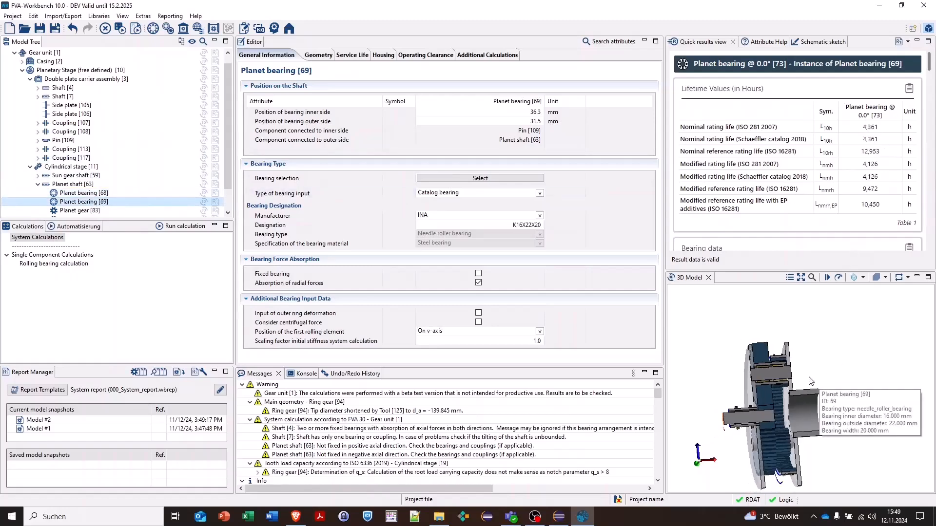
right_click(796, 323)
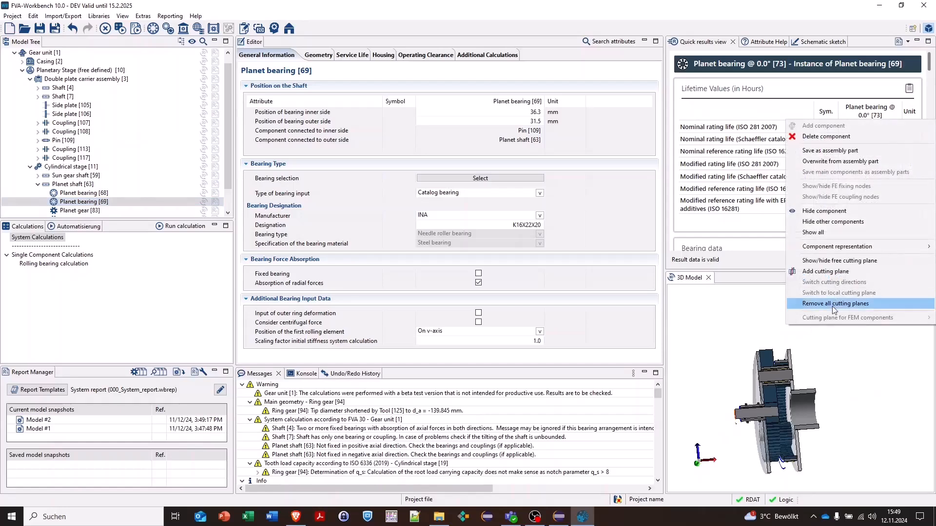
left_click(834, 304)
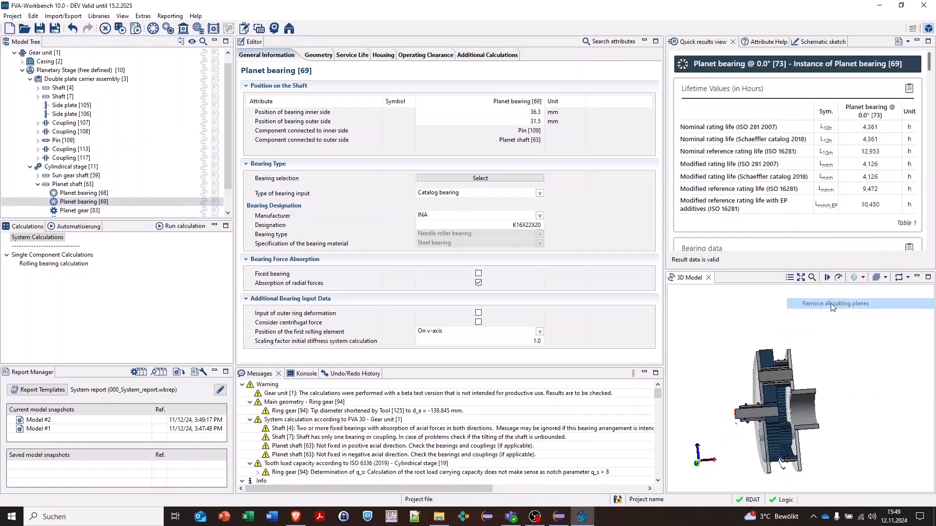
Watch the gear unit's motion animation in the maximized 3D model at a higher animation speed, then restore the view's original size
double_click(695, 280)
left_click_drag(644, 296, 584, 295)
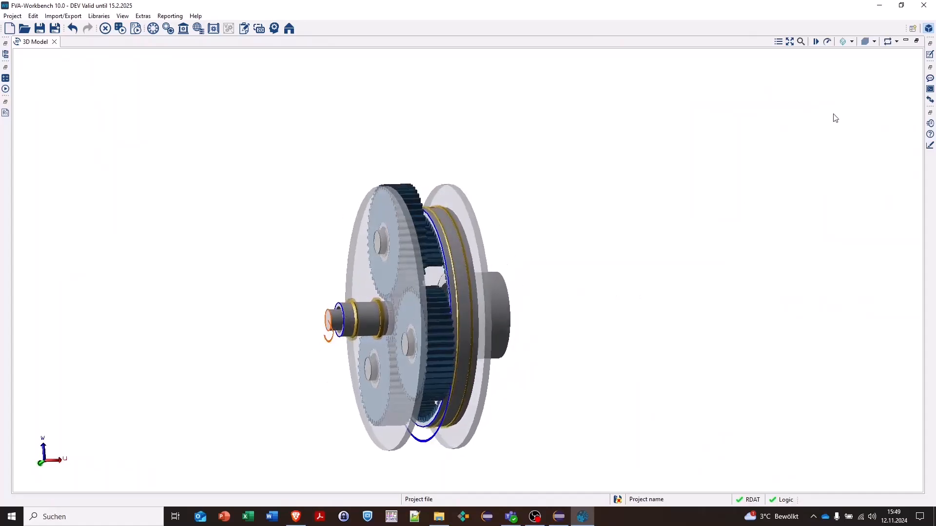
left_click(826, 43)
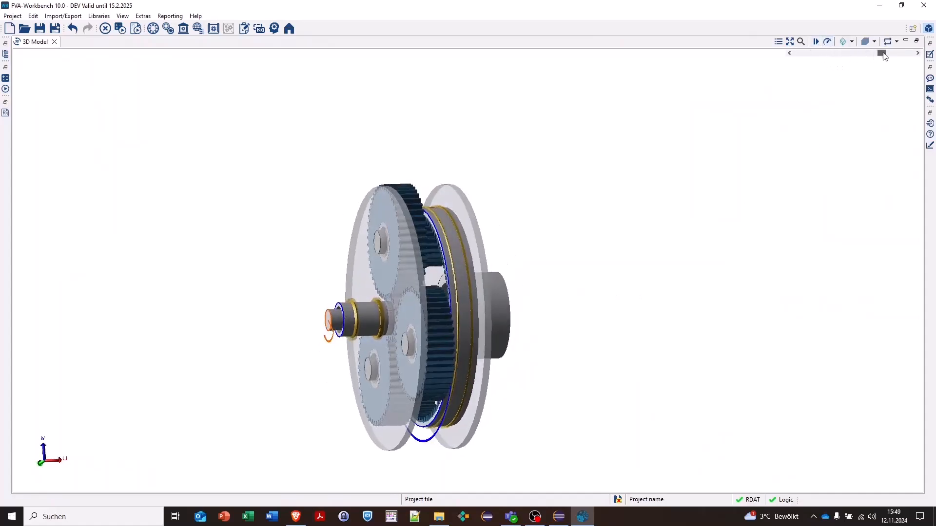
left_click_drag(884, 56, 911, 55)
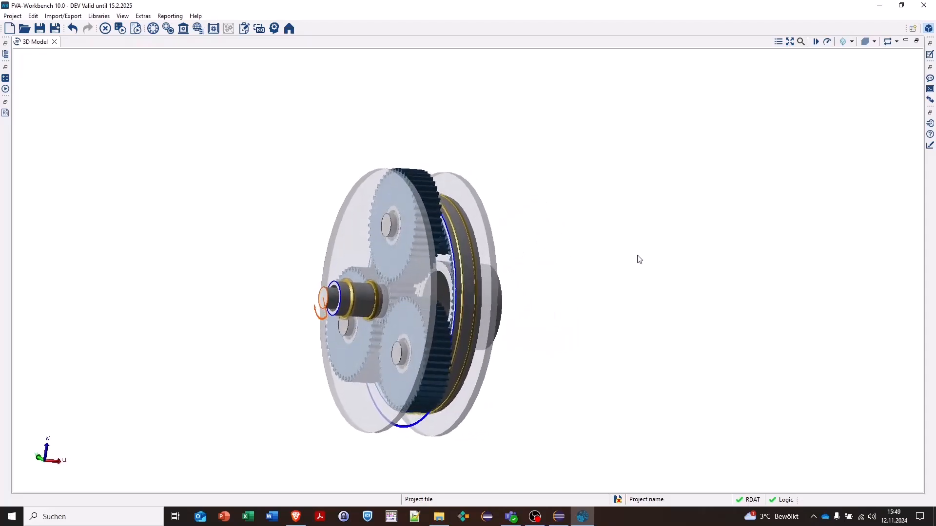
left_click(817, 42)
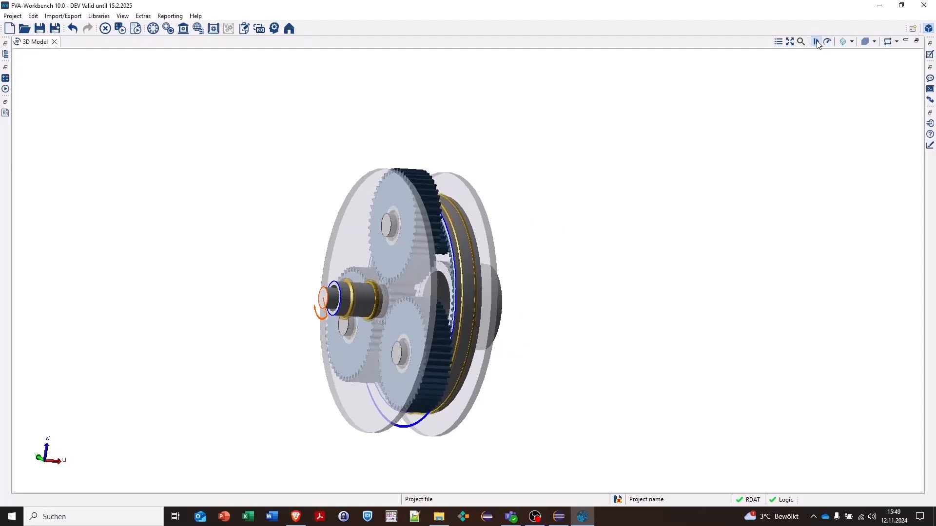
double_click(32, 42)
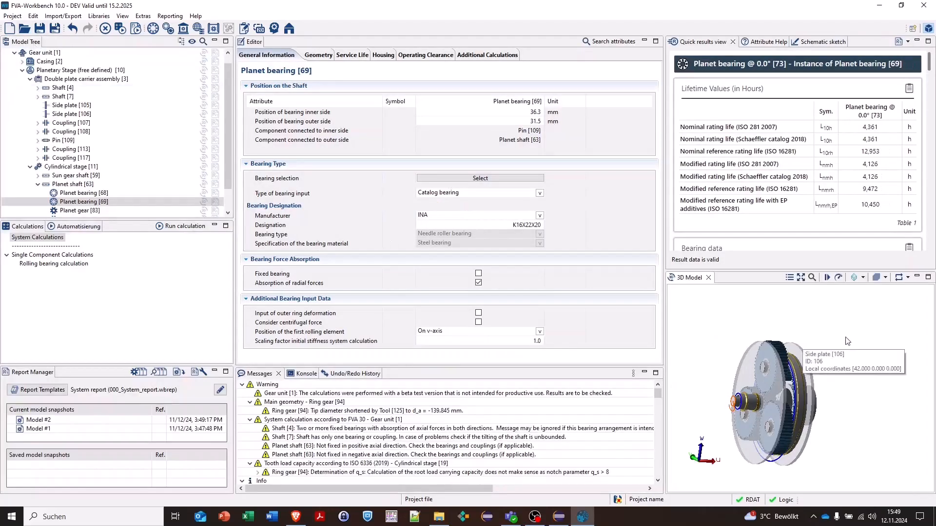